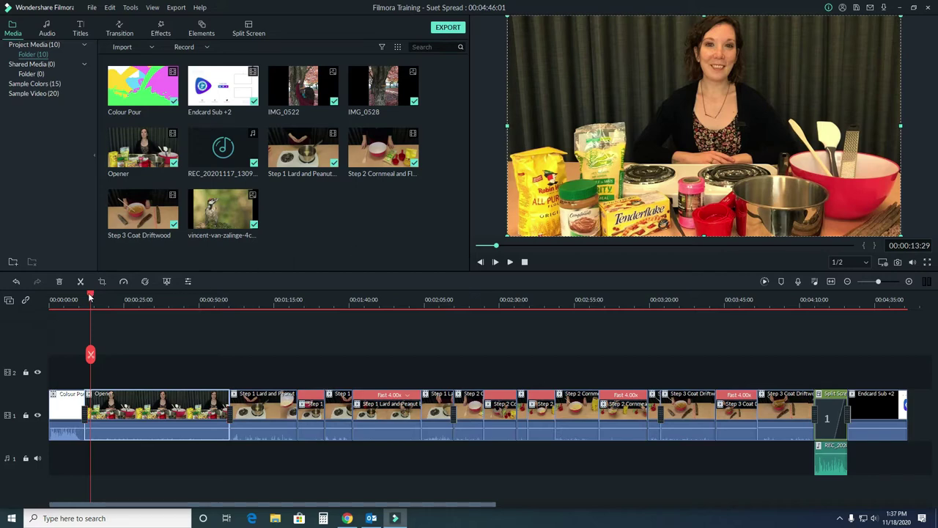
# Step: Jump to the pot-and-bowl shot near 1:20 and preview it
pyautogui.moveTo(90, 296); pyautogui.dragTo(297, 304)
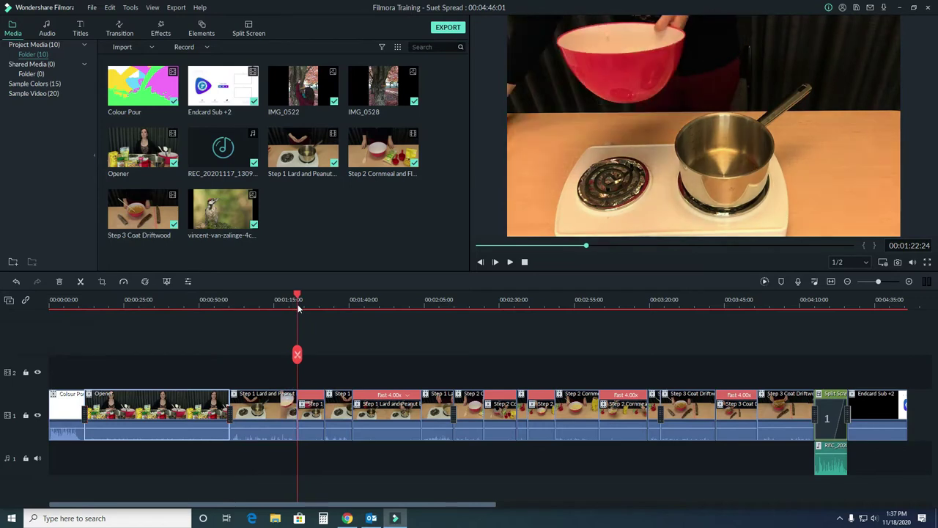
pyautogui.click(511, 262)
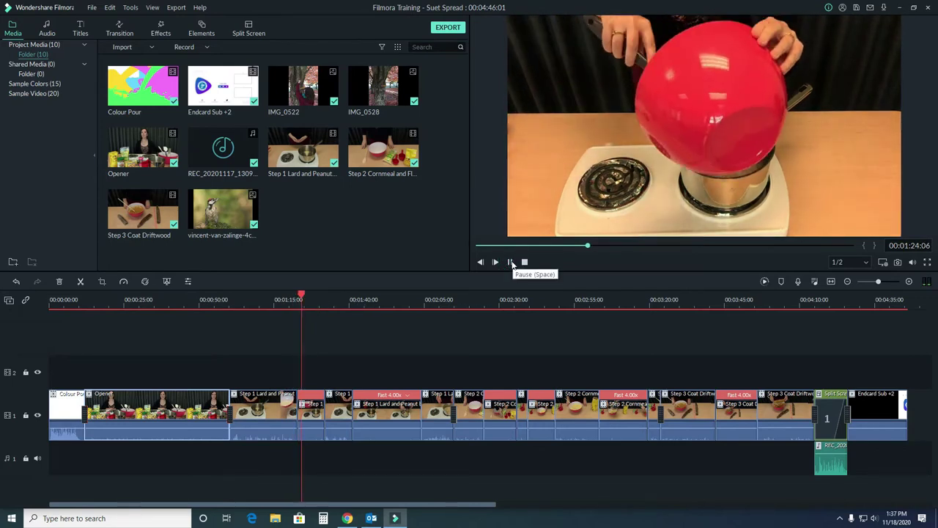
pyautogui.click(511, 262)
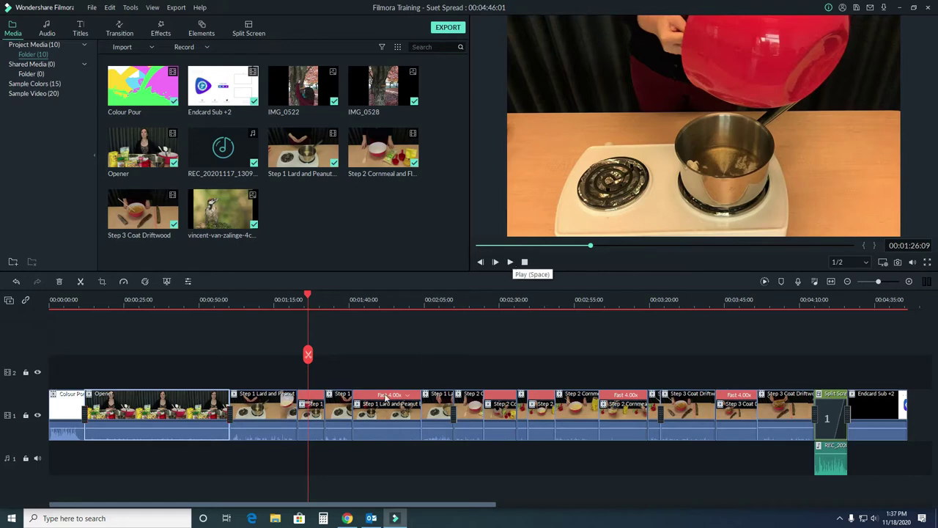
# Step: Detach the audio from the short Step 1 clip and delete the detached audio clip
pyautogui.click(315, 415)
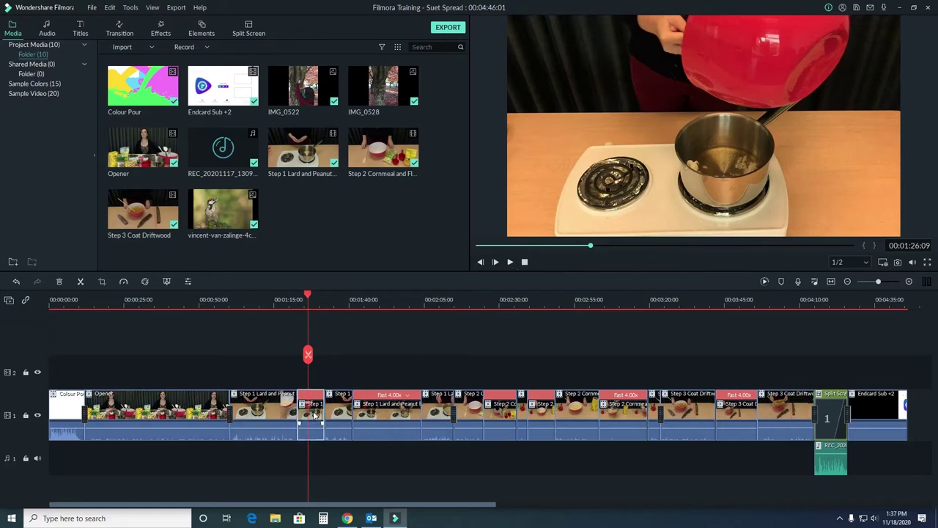
pyautogui.rightClick(315, 414)
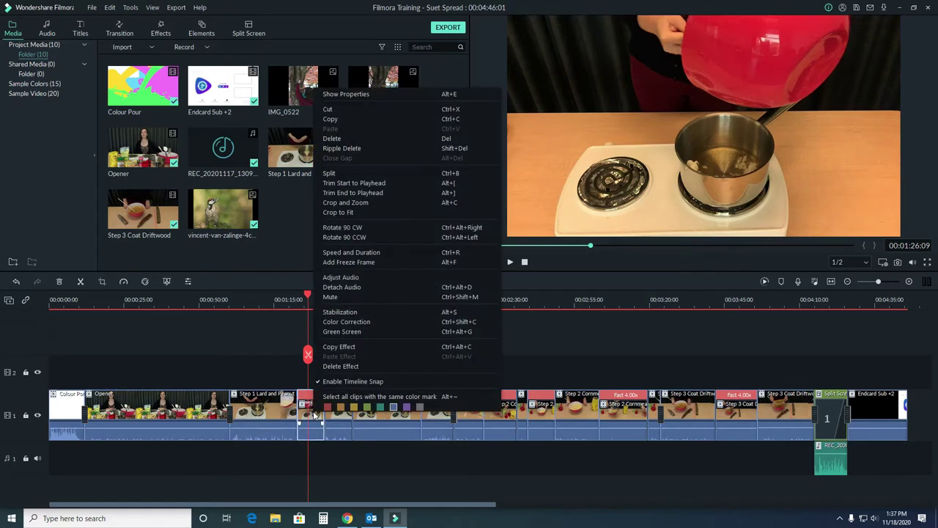
pyautogui.click(356, 288)
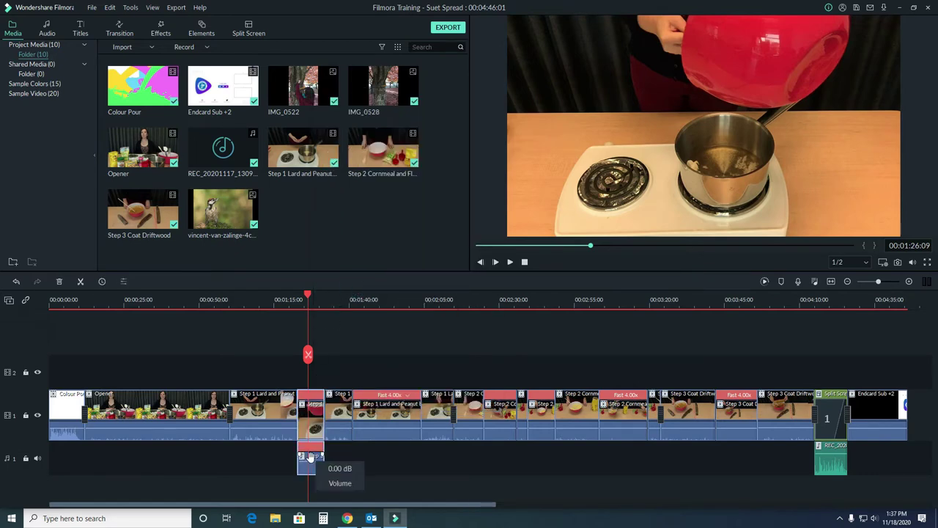
pyautogui.click(311, 465)
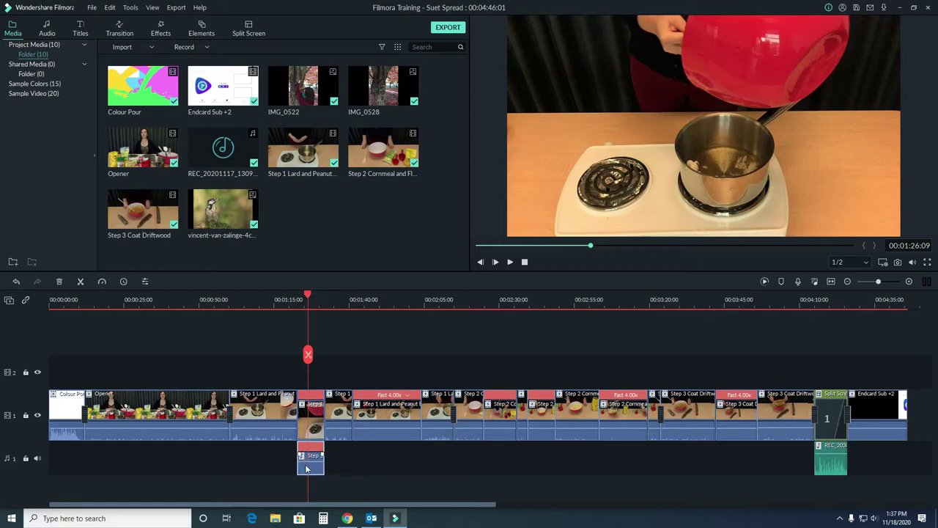
pyautogui.moveTo(308, 466)
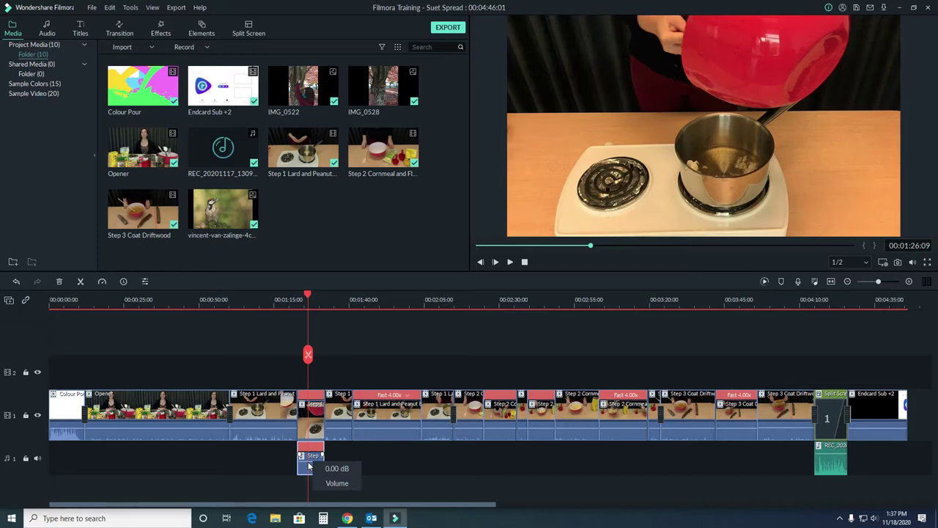
pyautogui.press('Delete')
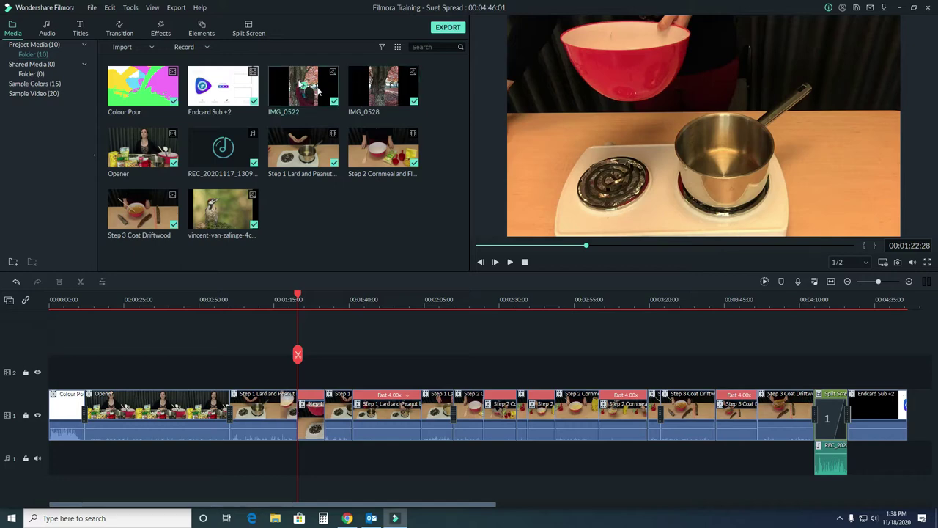
# Step: Open the Record dropdown and close it again without picking any recording option
pyautogui.click(208, 48)
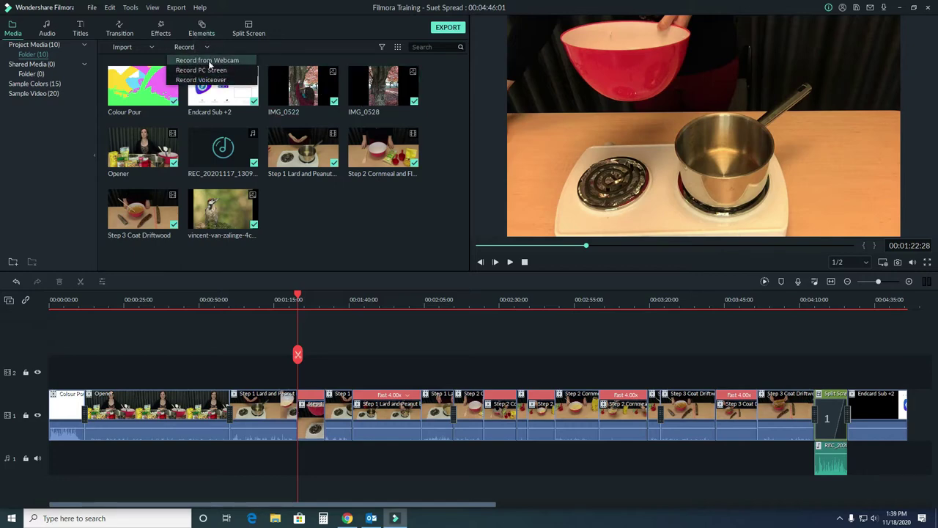
pyautogui.click(208, 46)
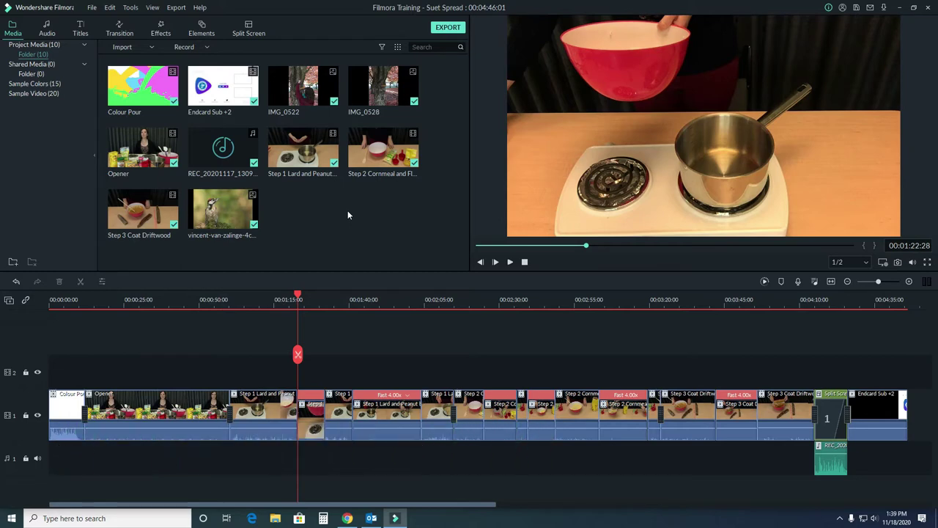
# Step: Turn on Remove background noise at Weak strength in the Opener clip's Audio settings
pyautogui.doubleClick(136, 406)
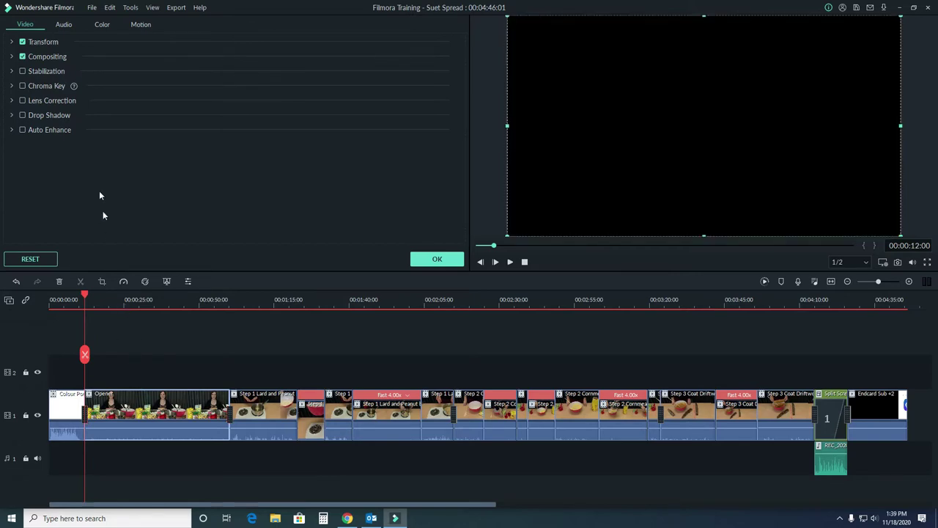
pyautogui.click(63, 25)
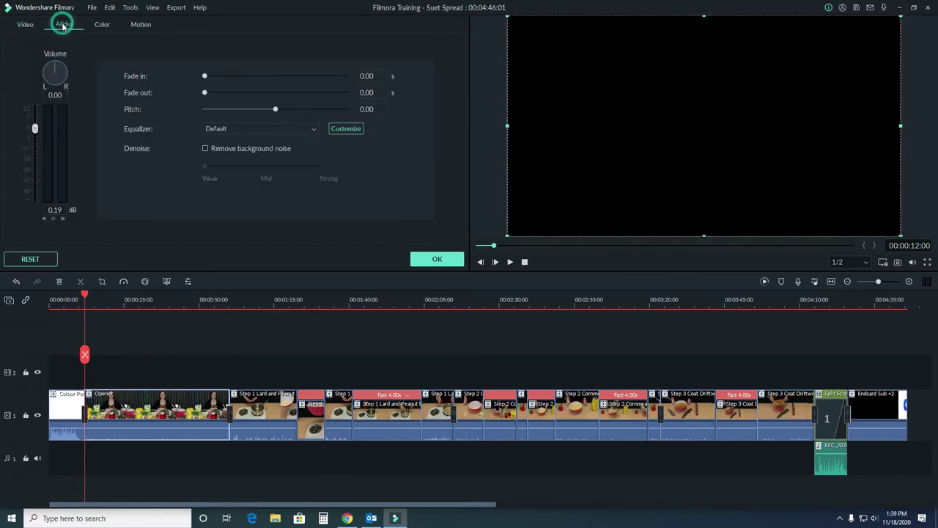
pyautogui.click(205, 148)
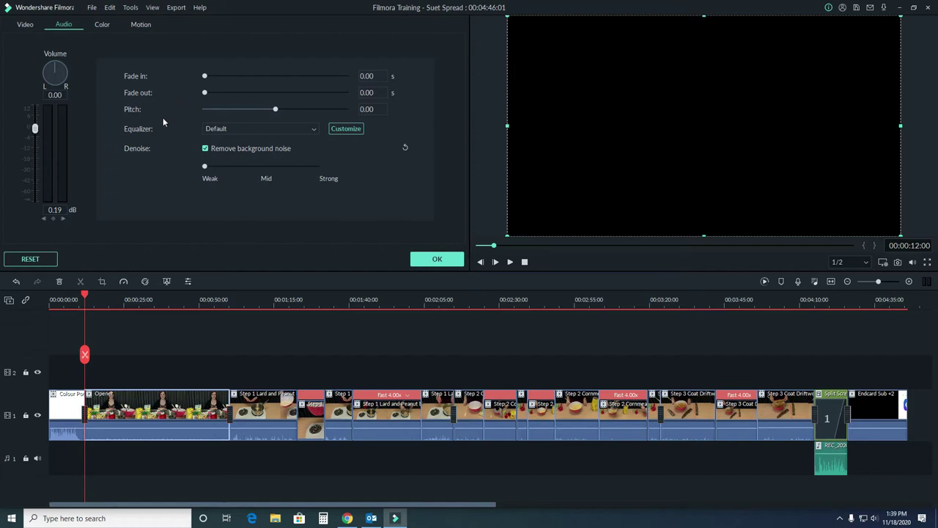
pyautogui.click(116, 452)
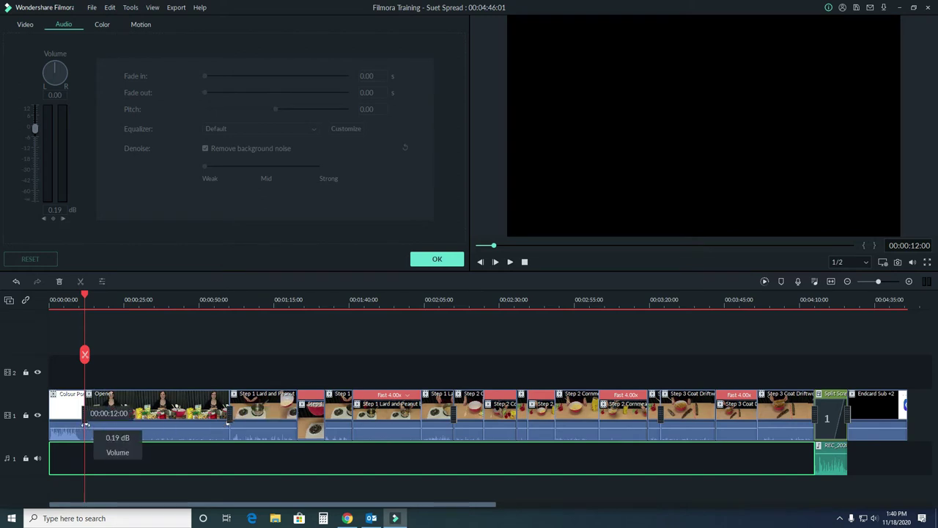
# Step: Add and then remove a fade-in on the Opener clip, and untick Remove background noise
pyautogui.moveTo(85, 423); pyautogui.dragTo(101, 424)
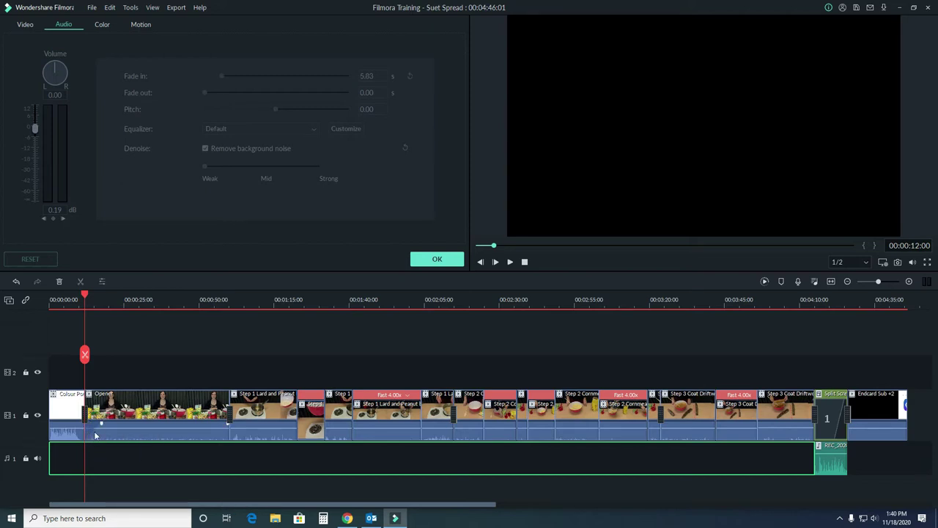
pyautogui.moveTo(100, 423); pyautogui.dragTo(85, 424)
pyautogui.click(164, 210)
pyautogui.click(200, 414)
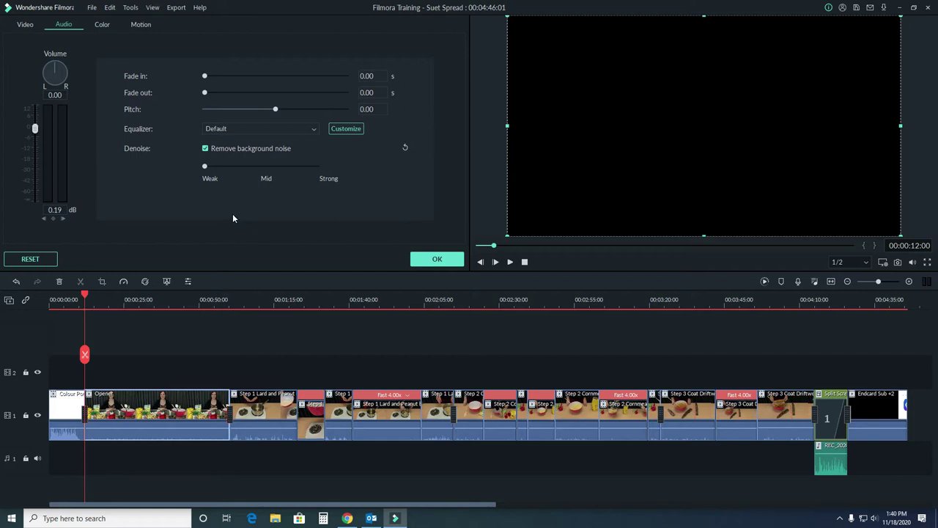
pyautogui.click(205, 149)
pyautogui.click(437, 259)
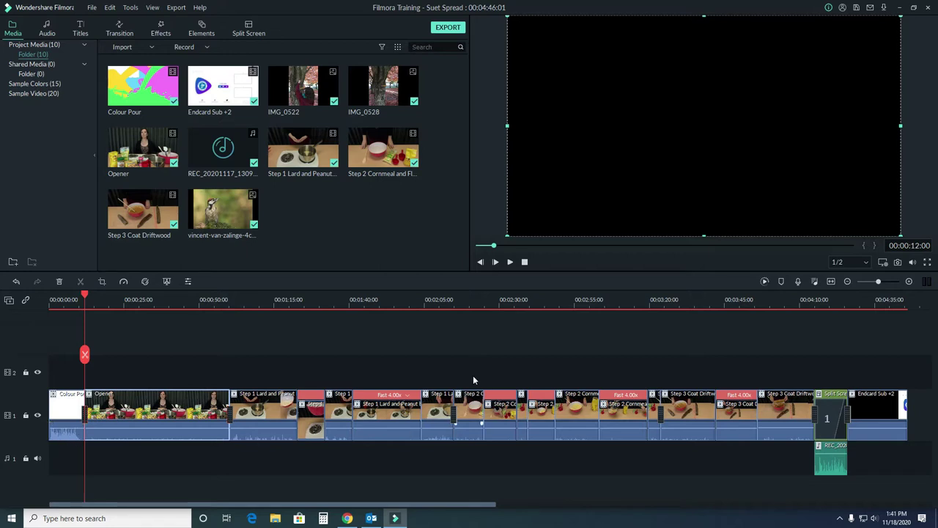
# Step: Zoom in on the opening clips and drag the Opener clip's volume line up to 12.00 dB
pyautogui.moveTo(878, 281); pyautogui.dragTo(884, 283)
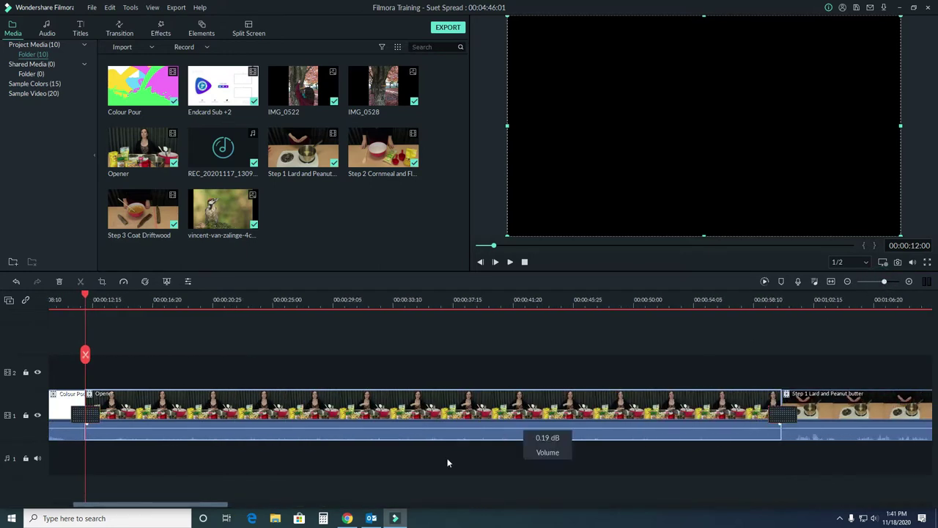
pyautogui.moveTo(210, 506); pyautogui.dragTo(187, 507)
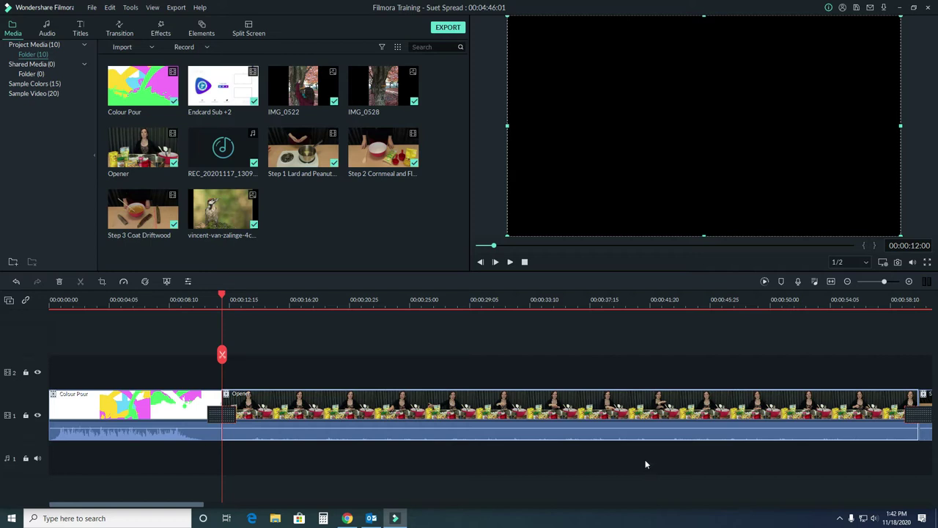
pyautogui.moveTo(491, 428)
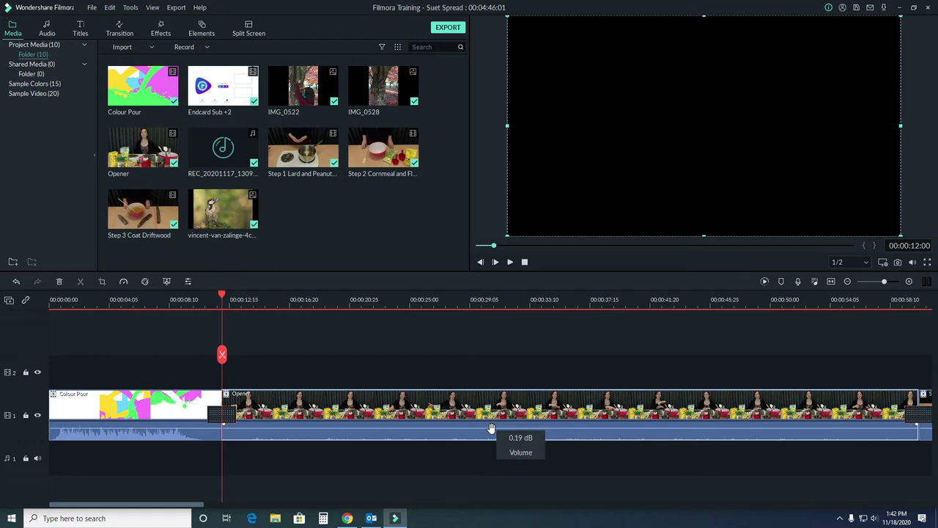
pyautogui.moveTo(491, 428); pyautogui.dragTo(492, 425)
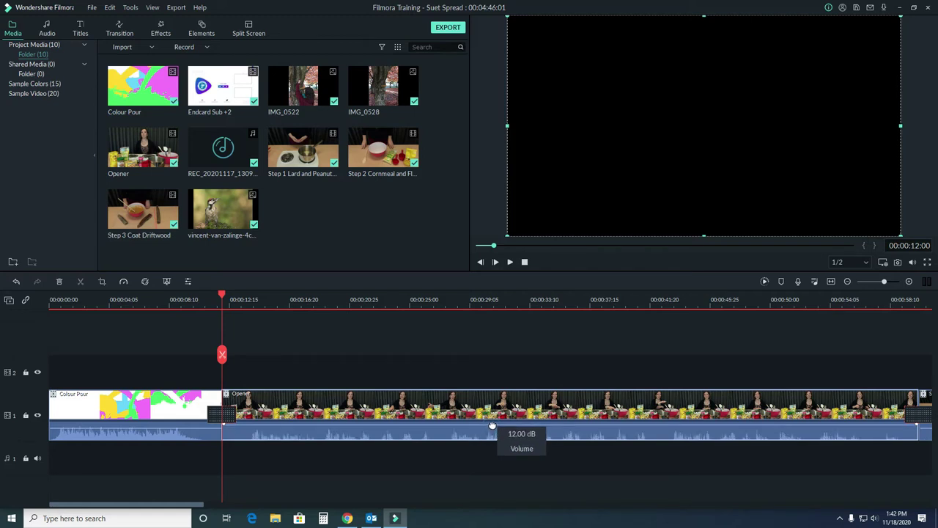
# Step: Play the Opener clip while nudging its volume down and back up to 12 dB
pyautogui.doubleClick(443, 409)
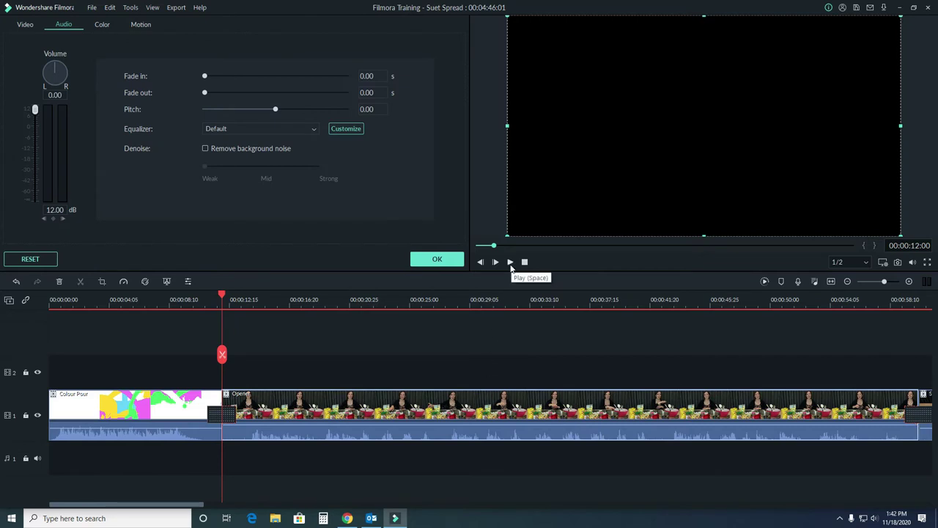
pyautogui.click(510, 262)
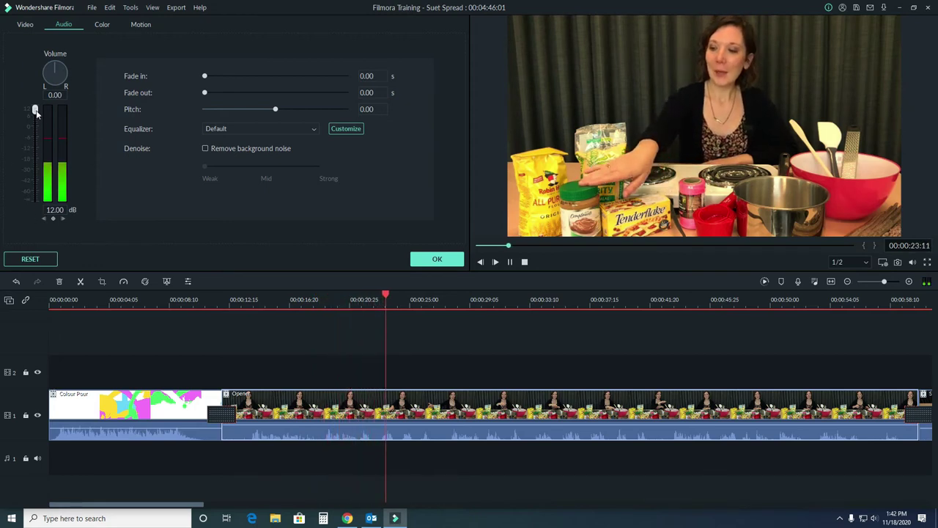
pyautogui.moveTo(35, 111); pyautogui.dragTo(34, 135)
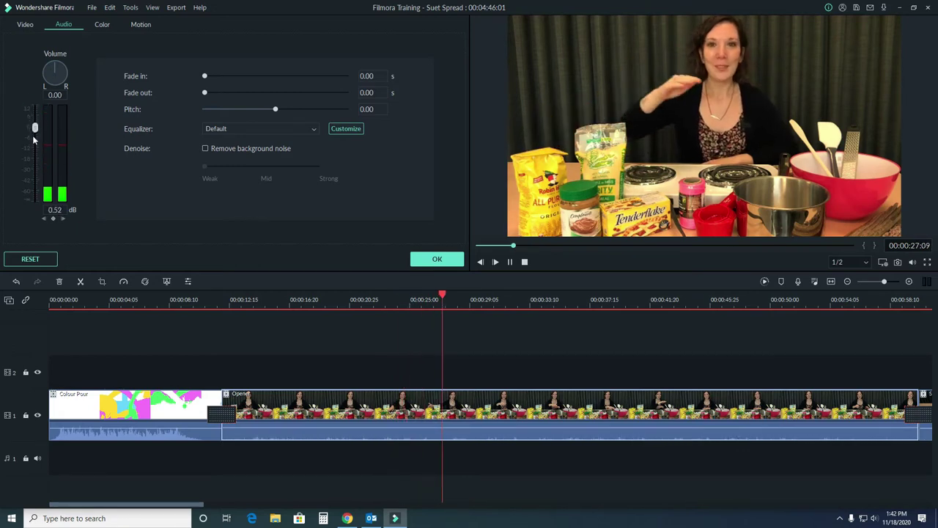
pyautogui.moveTo(35, 134); pyautogui.dragTo(34, 110)
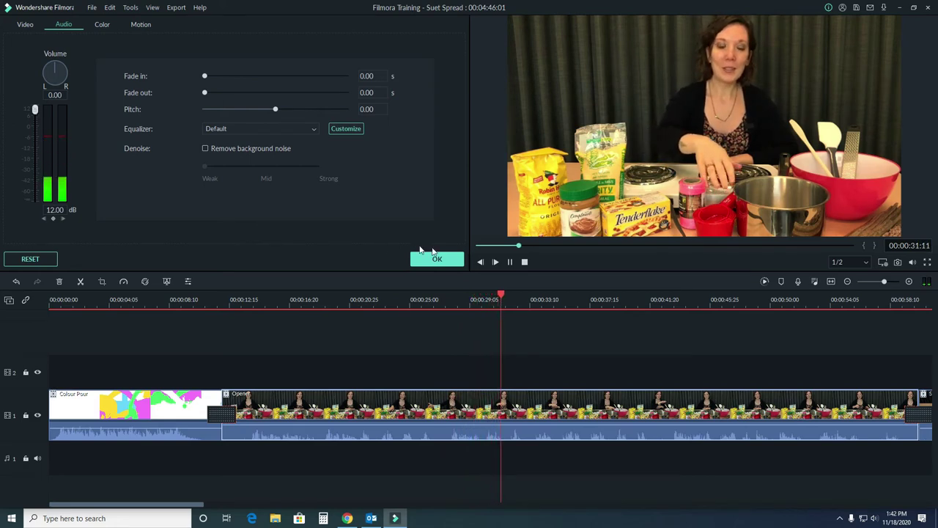
pyautogui.press('space')
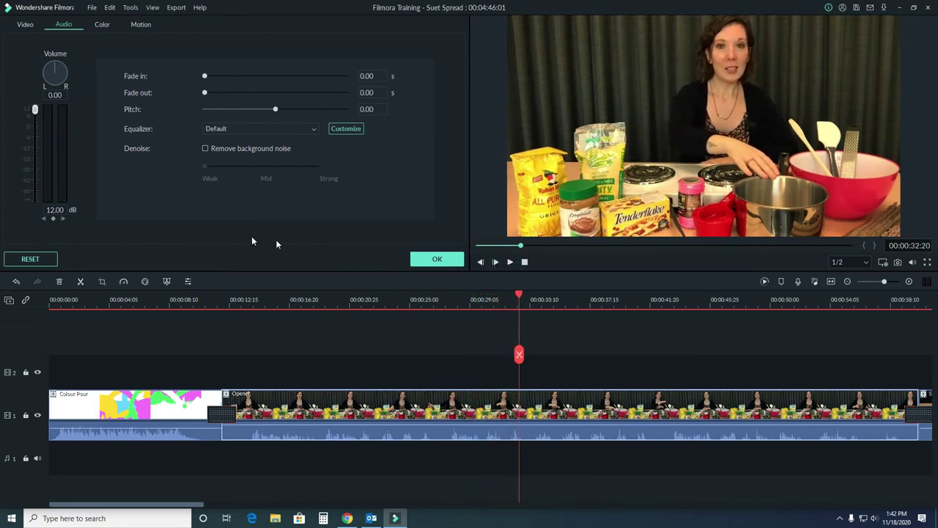
# Step: Play the video once more, then zoom out so the whole project fits the timeline
pyautogui.click(510, 261)
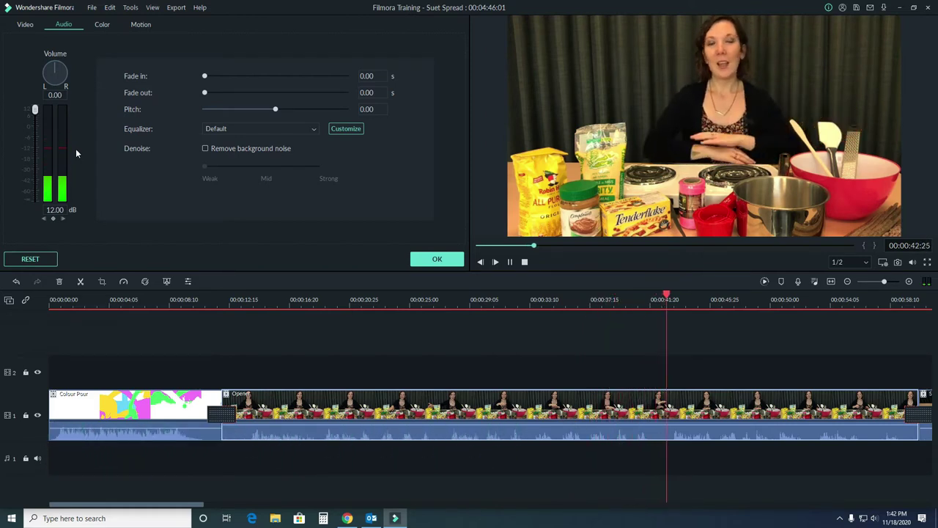
pyautogui.click(510, 262)
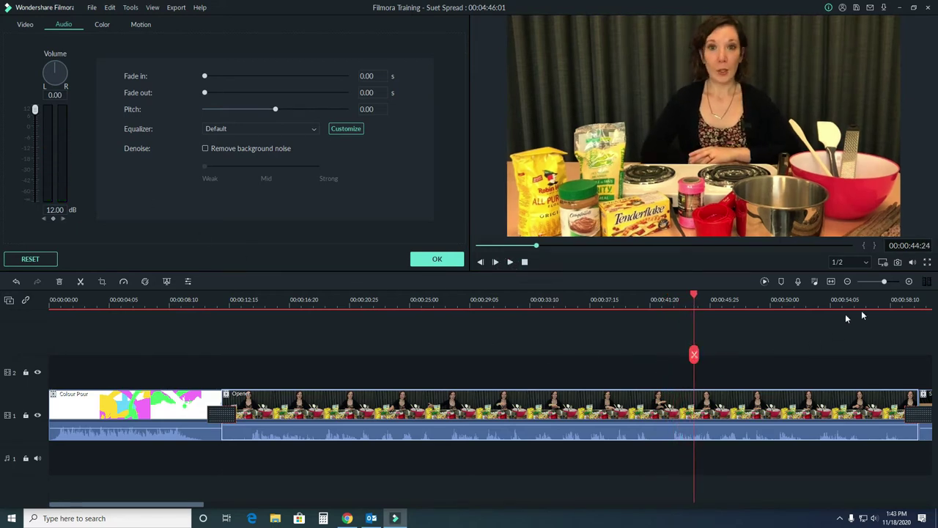
pyautogui.moveTo(884, 281); pyautogui.dragTo(880, 281)
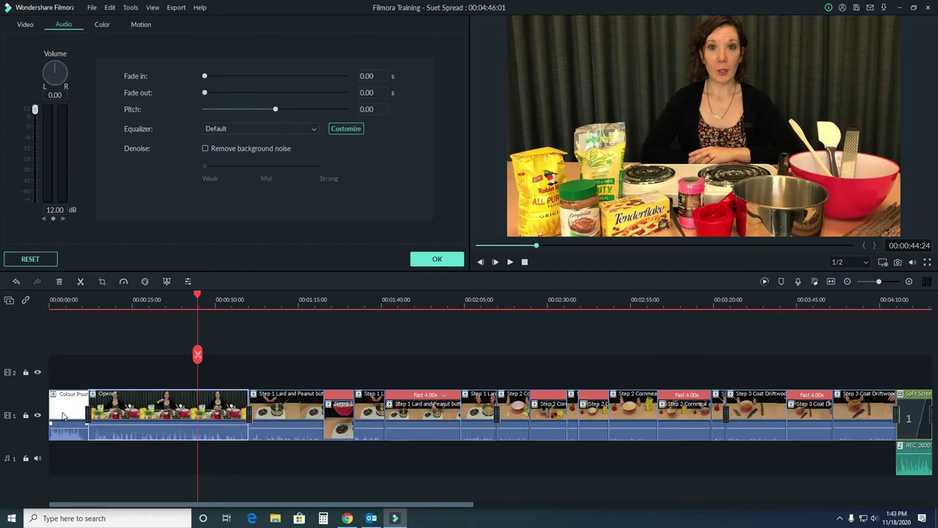
# Step: Select the Colour Pour clip and play the intro from the start to check levels
pyautogui.click(63, 415)
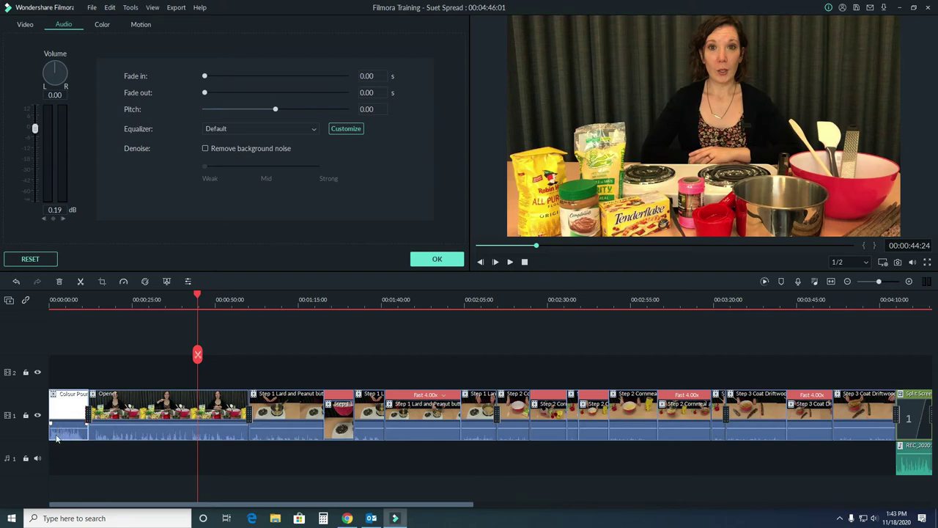
pyautogui.click(66, 419)
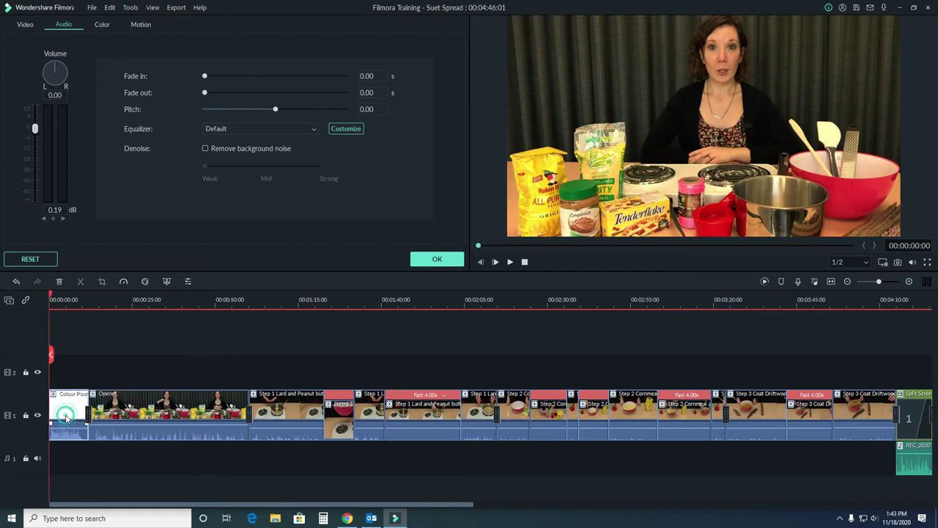
pyautogui.click(510, 262)
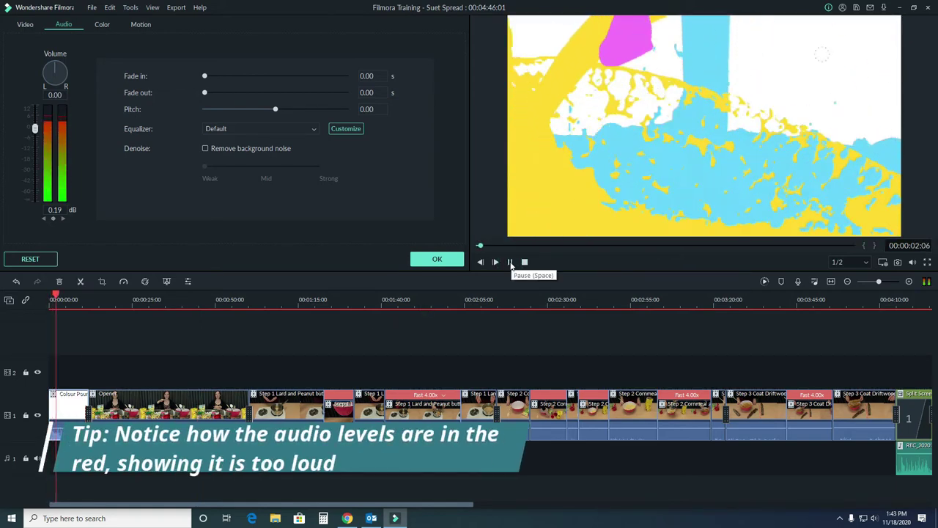
pyautogui.click(510, 262)
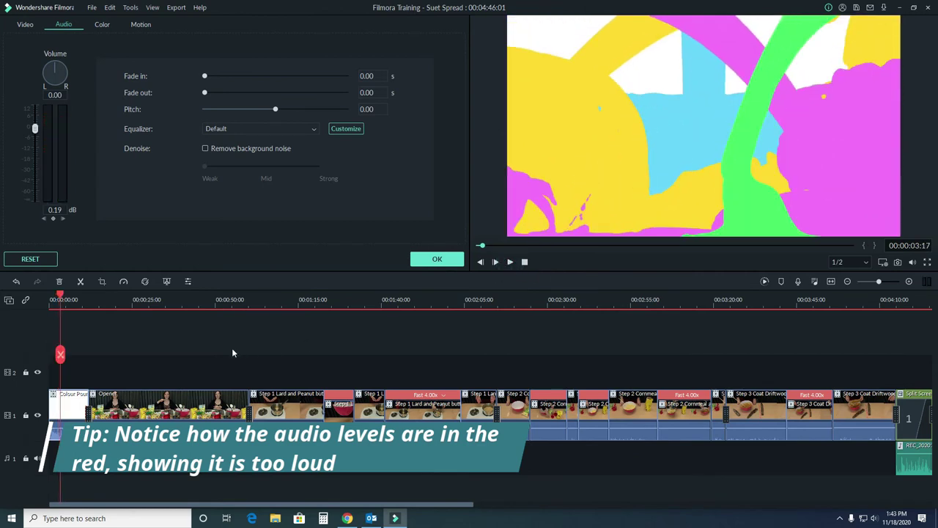
# Step: Lower the Colour Pour clip's volume to -4.88 dB, replay to verify, and zoom in
pyautogui.moveTo(66, 426)
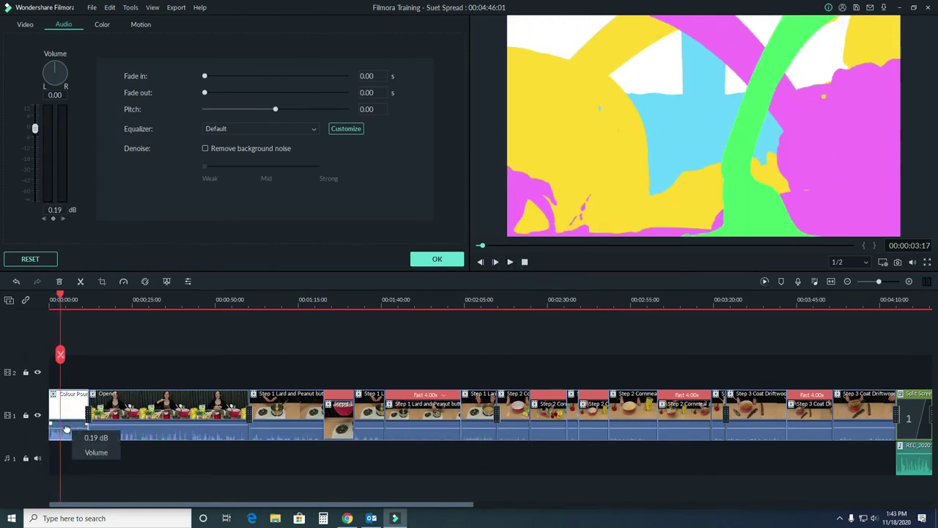
pyautogui.moveTo(66, 428); pyautogui.dragTo(66, 430)
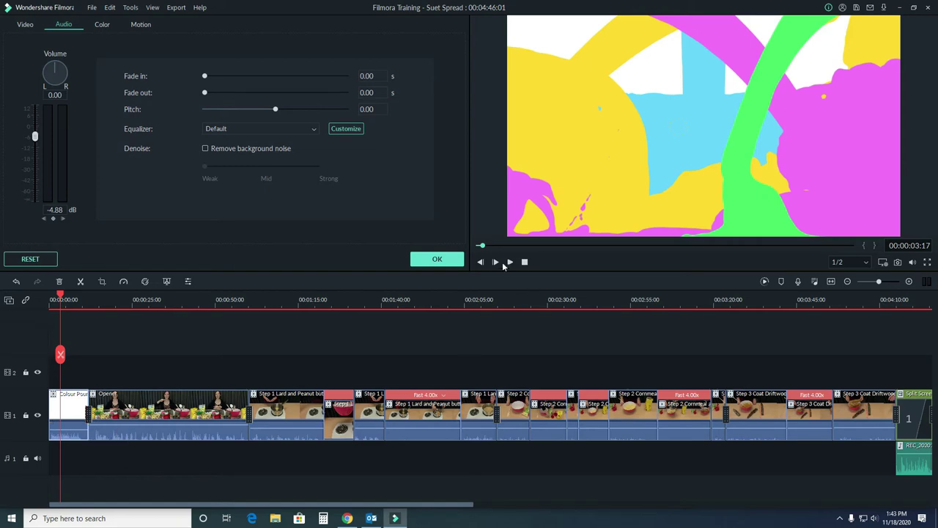
pyautogui.click(510, 261)
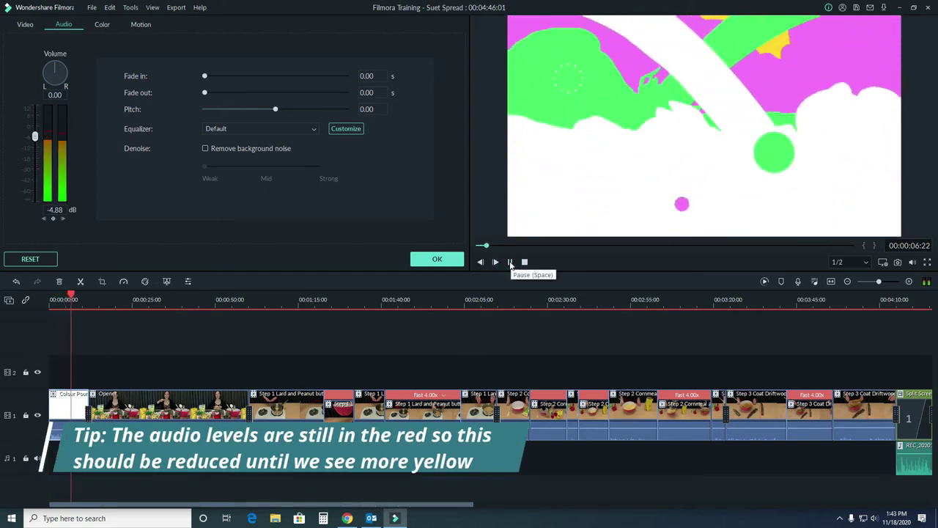
pyautogui.click(511, 263)
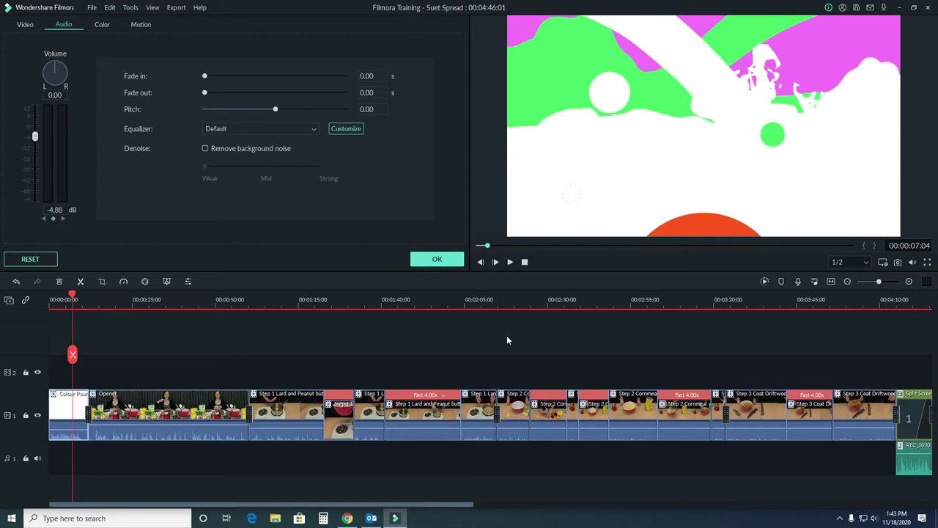
pyautogui.click(879, 282)
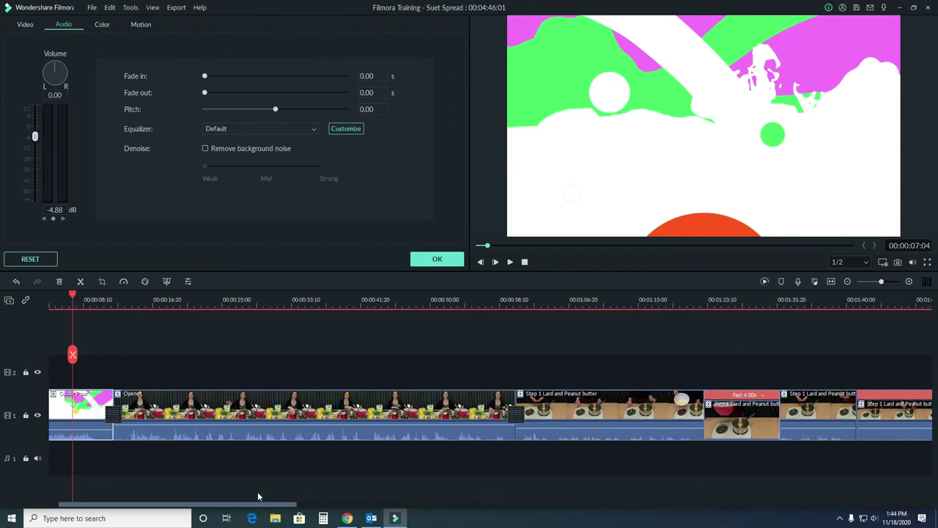
# Step: Select the Opener clip and add a volume keyframe at about 00:00:24:22
pyautogui.click(257, 416)
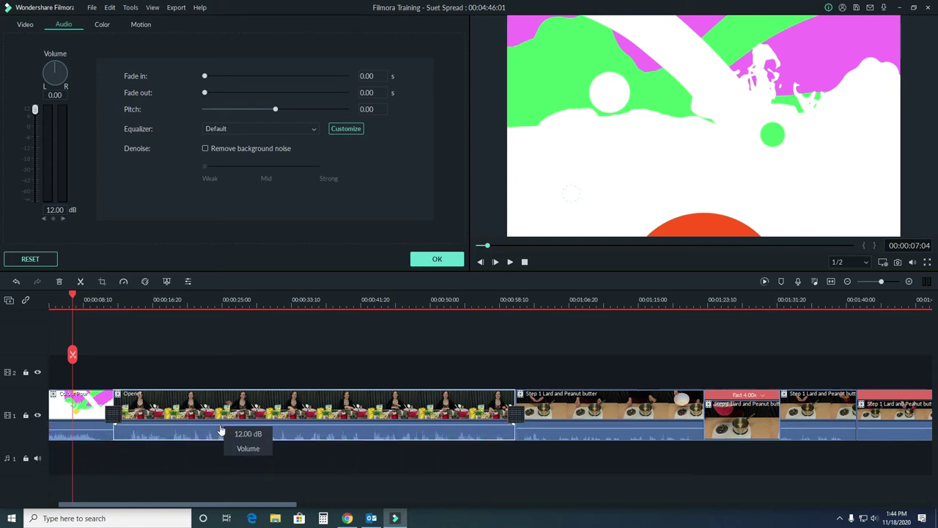
pyautogui.click(220, 427)
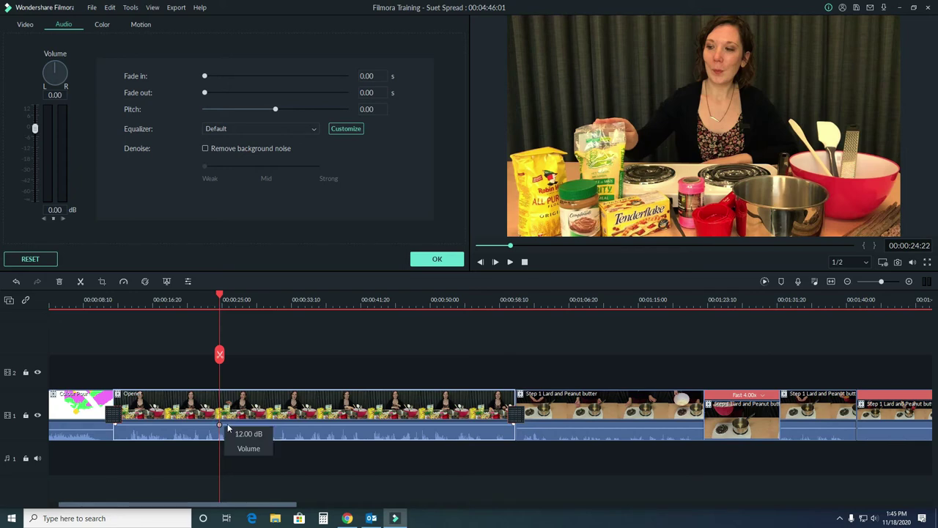
# Step: Add Opener volume keyframes near 00:00:25, 00:00:35 and 00:00:37, lowering the line between pairs slightly
pyautogui.click(227, 422)
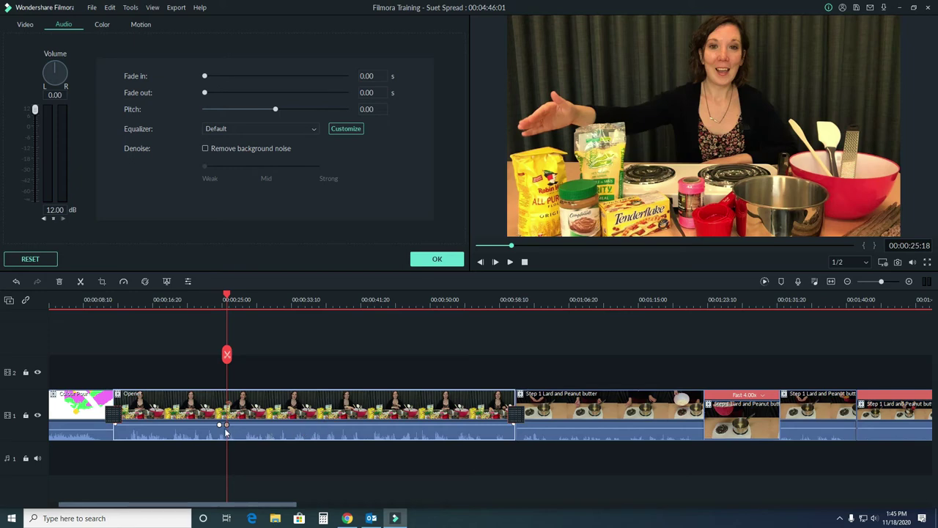
pyautogui.click(313, 425)
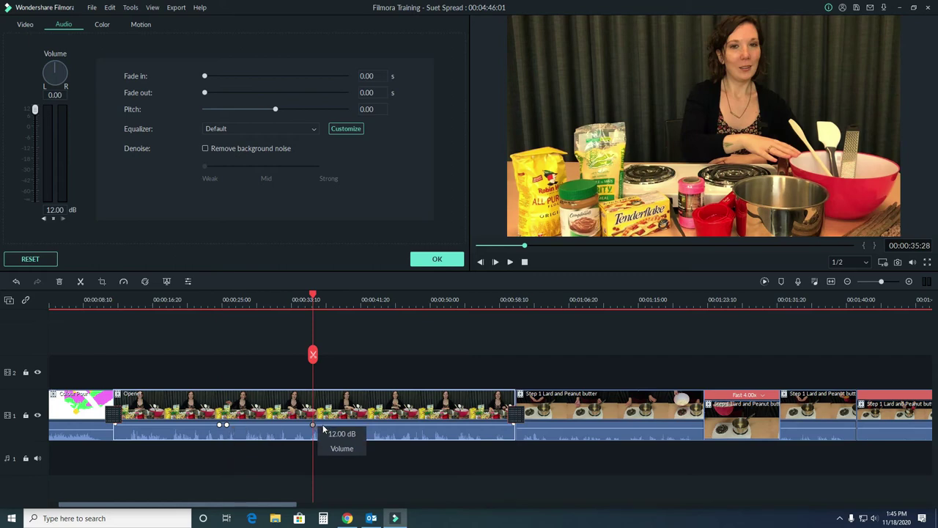
pyautogui.click(322, 455)
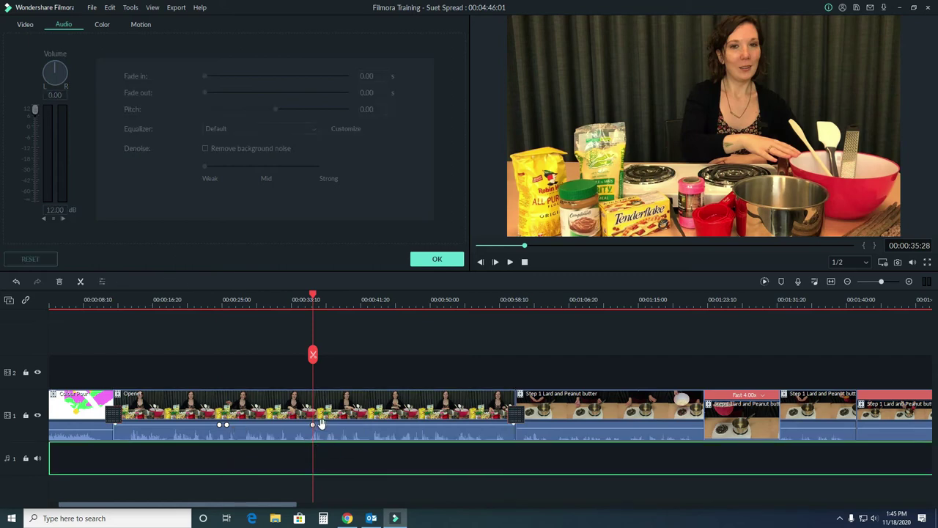
pyautogui.click(322, 429)
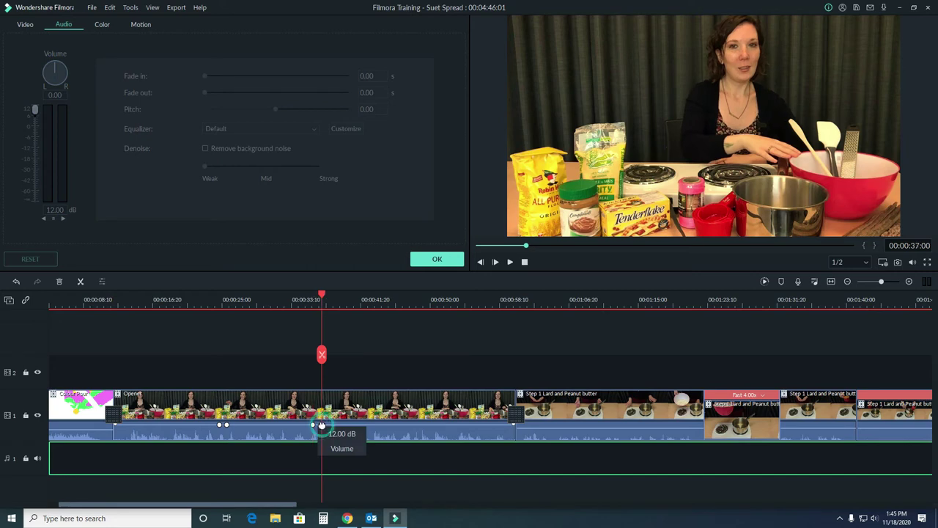
pyautogui.click(296, 418)
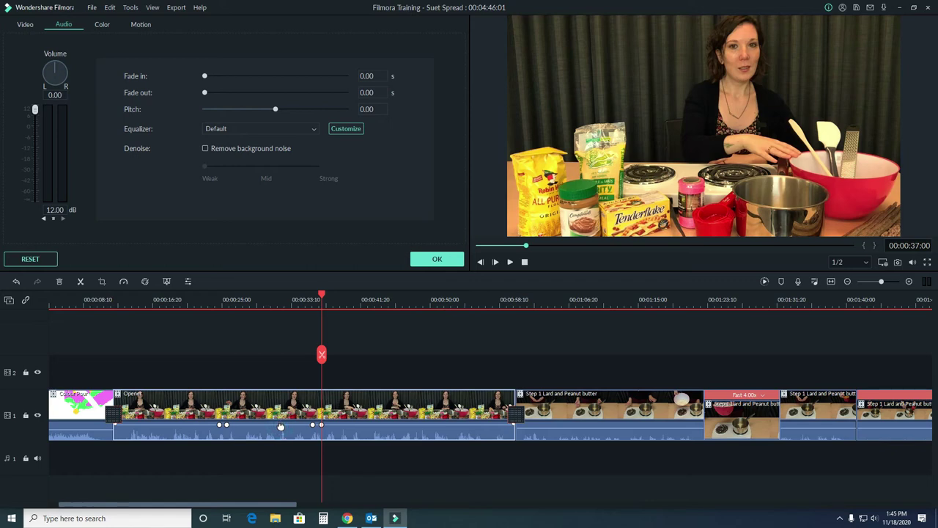
pyautogui.moveTo(281, 426)
pyautogui.mouseDown()
pyautogui.moveTo(280, 435)
pyautogui.moveTo(282, 427)
pyautogui.mouseUp()
# Step: Zoom out to fit the whole project and confirm the Opener audio settings with OK
pyautogui.moveTo(881, 283); pyautogui.dragTo(878, 282)
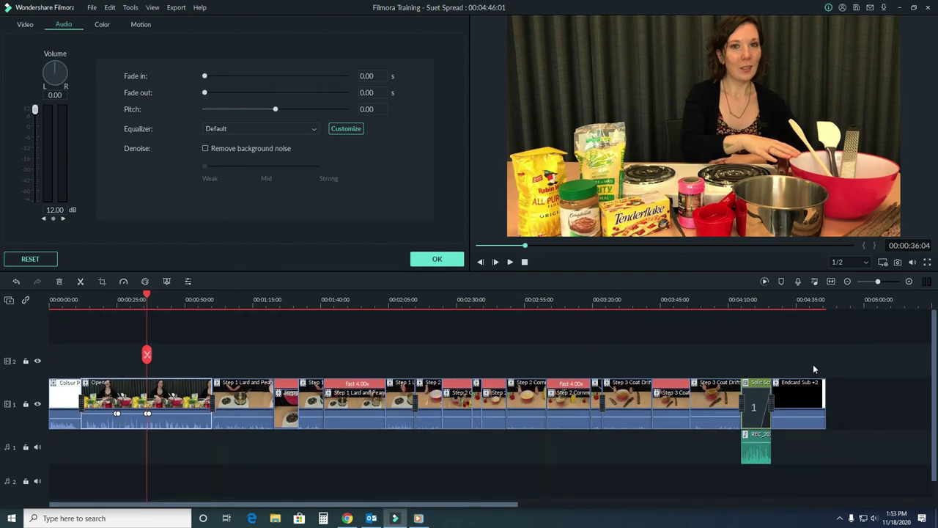
pyautogui.click(434, 258)
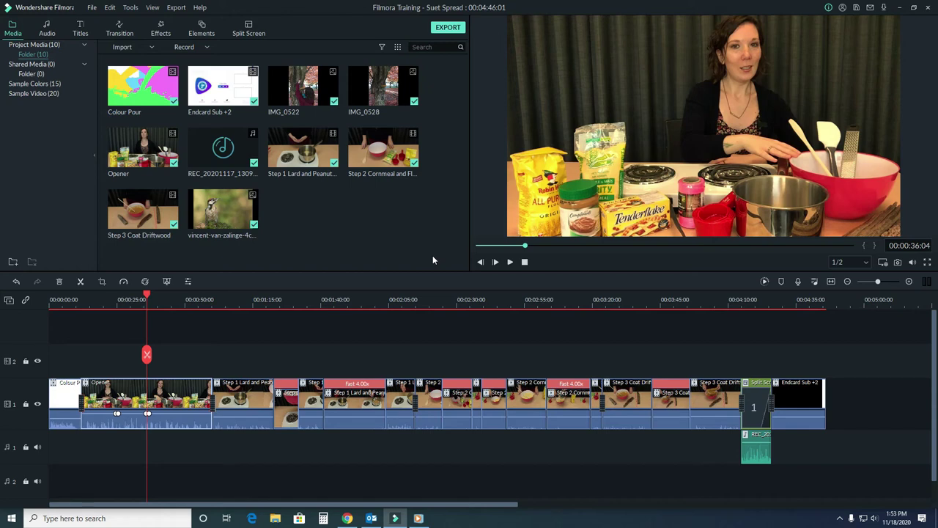
# Step: Show the built-in Audio library's Included music, filtered to the Young & Bright (14) tracks
pyautogui.click(47, 30)
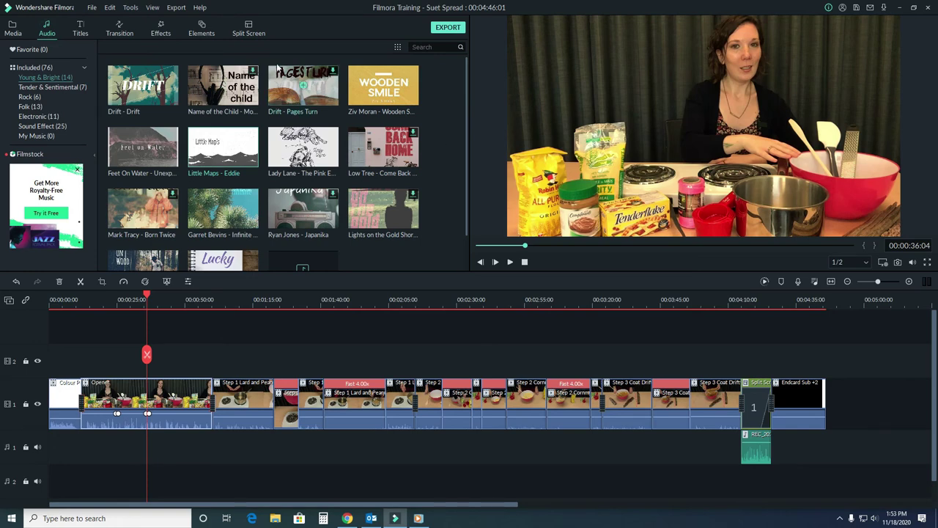
pyautogui.click(33, 69)
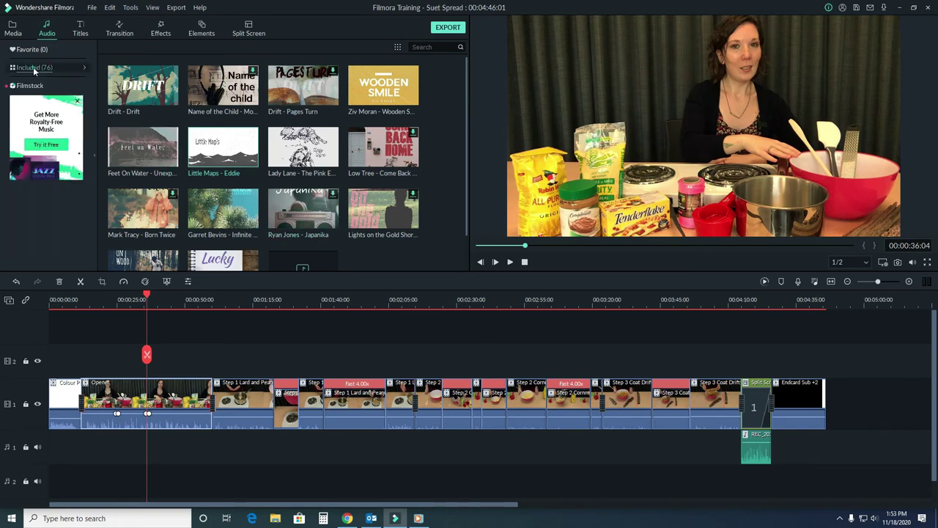
pyautogui.click(34, 68)
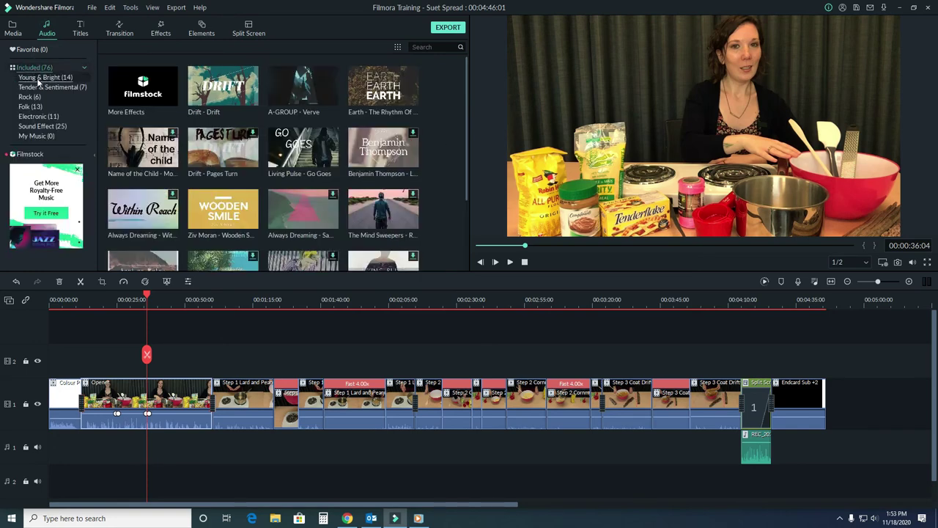
pyautogui.click(40, 77)
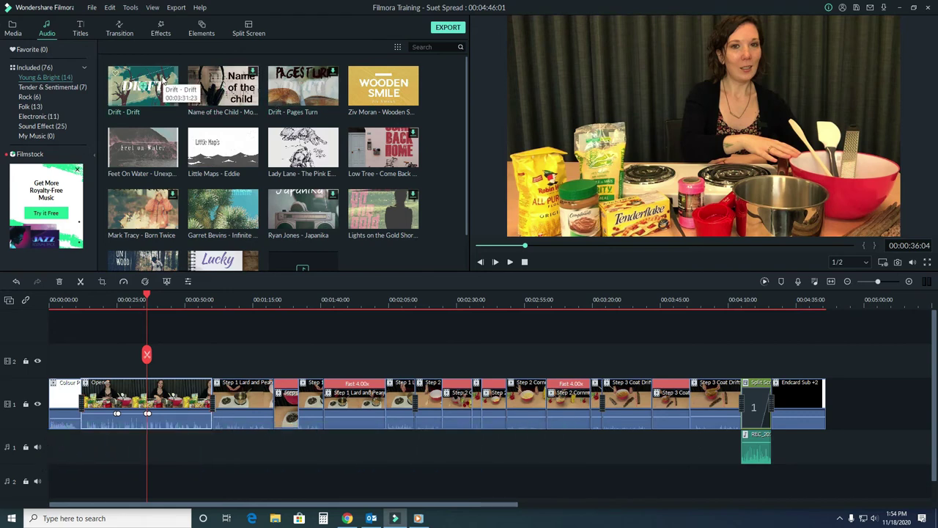
# Step: Audition Drift and Wooden Smile, then load Little Maps - Eddie and pause it at 00:00:08:09
pyautogui.doubleClick(162, 83)
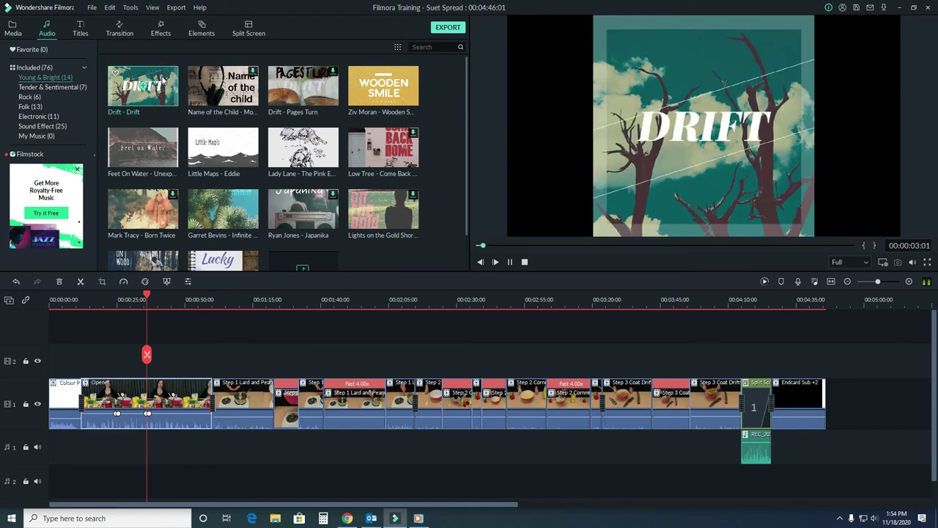
pyautogui.doubleClick(400, 89)
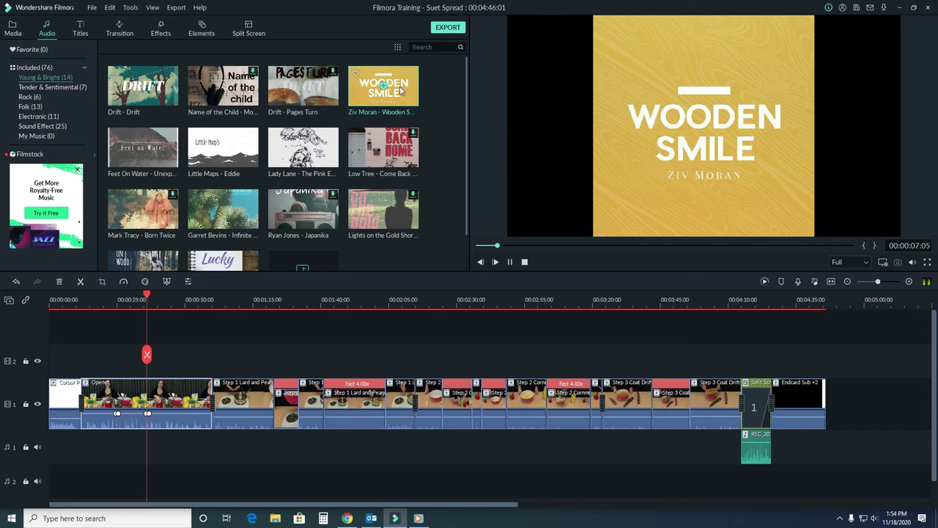
pyautogui.click(246, 141)
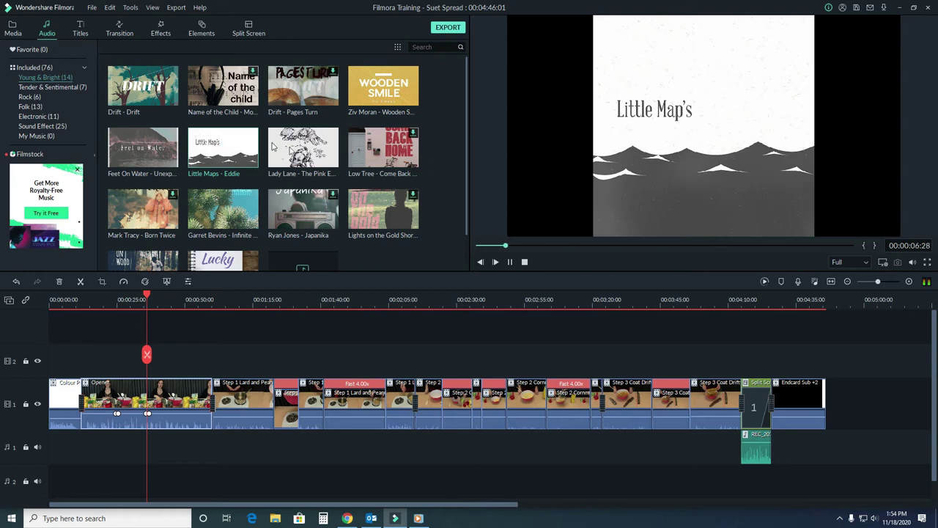
pyautogui.click(511, 263)
# Step: Place three Little Maps - Eddie clips back-to-back on audio track 2, trimming the last to end at 00:04:48
pyautogui.moveTo(224, 145)
pyautogui.moveTo(231, 139); pyautogui.dragTo(82, 477)
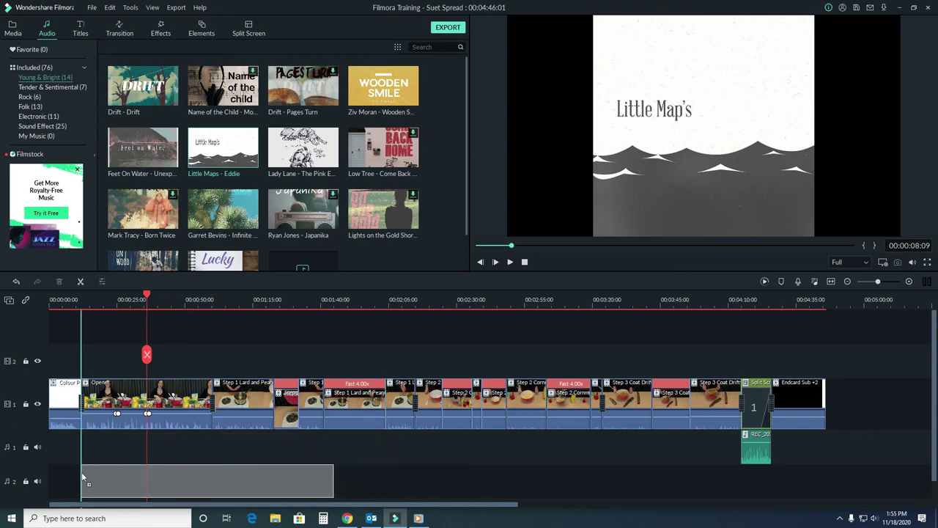
pyautogui.moveTo(82, 475); pyautogui.dragTo(83, 475)
pyautogui.moveTo(110, 476)
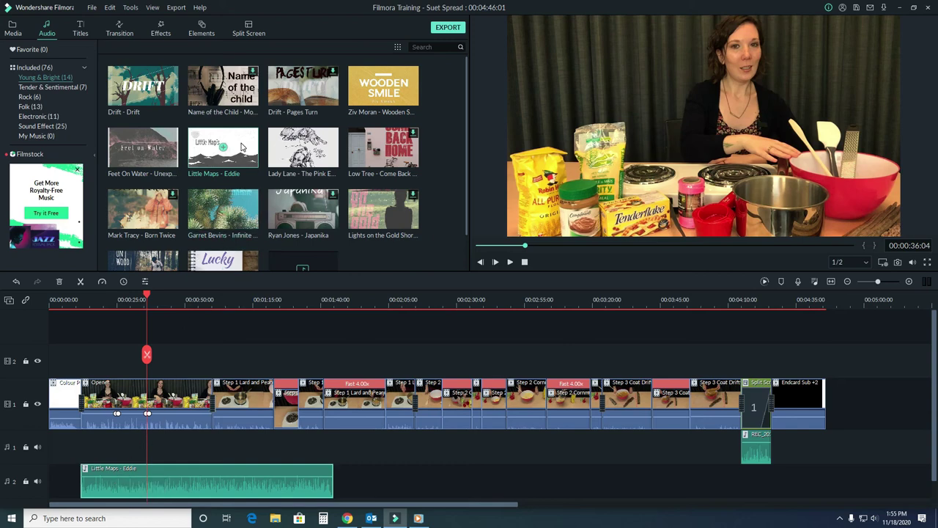
pyautogui.moveTo(236, 147); pyautogui.dragTo(334, 472)
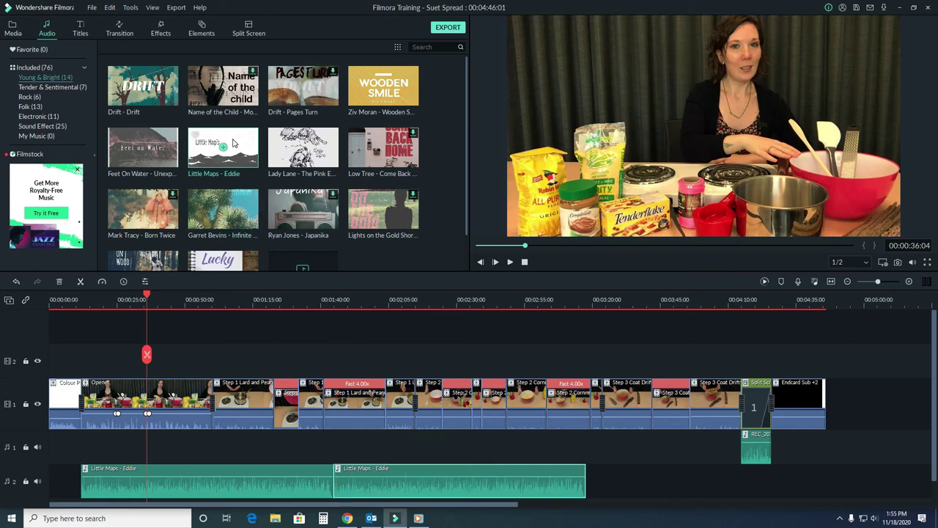
pyautogui.moveTo(233, 139); pyautogui.dragTo(587, 468)
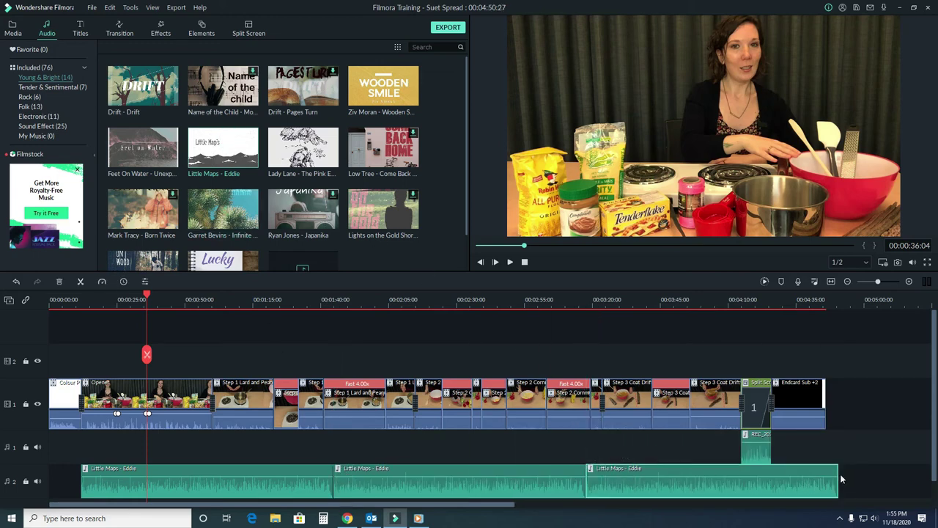
pyautogui.moveTo(837, 475); pyautogui.dragTo(828, 475)
# Step: Drop the first Little Maps - Eddie clip's volume to -10.18 dB, listening to playback before and after
pyautogui.click(510, 262)
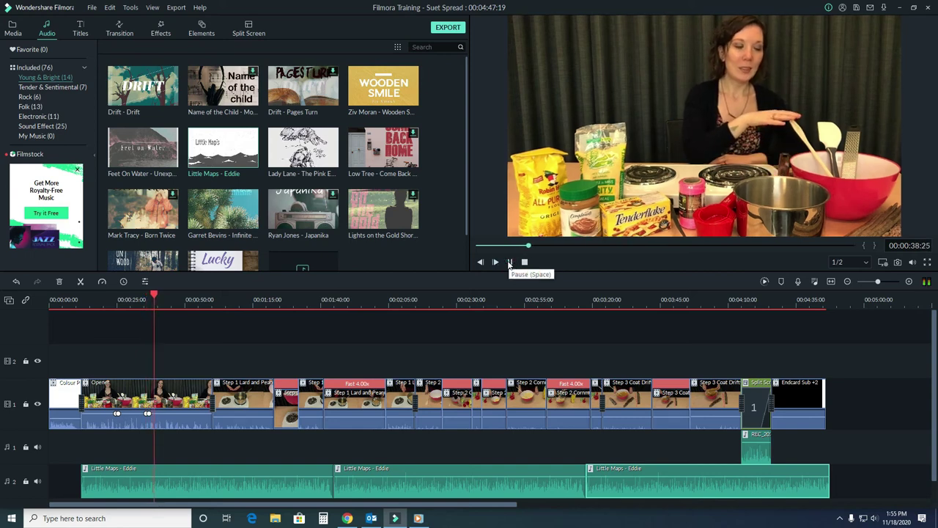
pyautogui.click(510, 263)
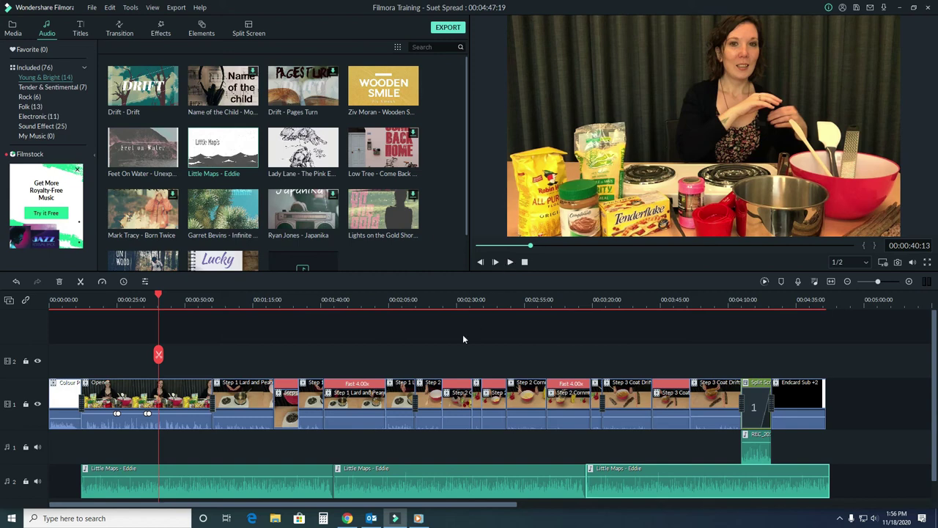
pyautogui.moveTo(237, 477)
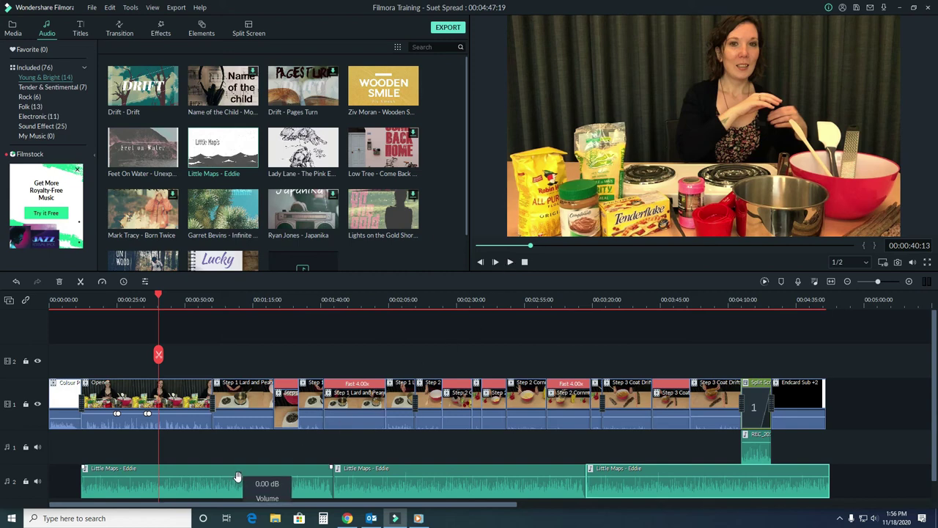
pyautogui.moveTo(237, 476); pyautogui.dragTo(235, 484)
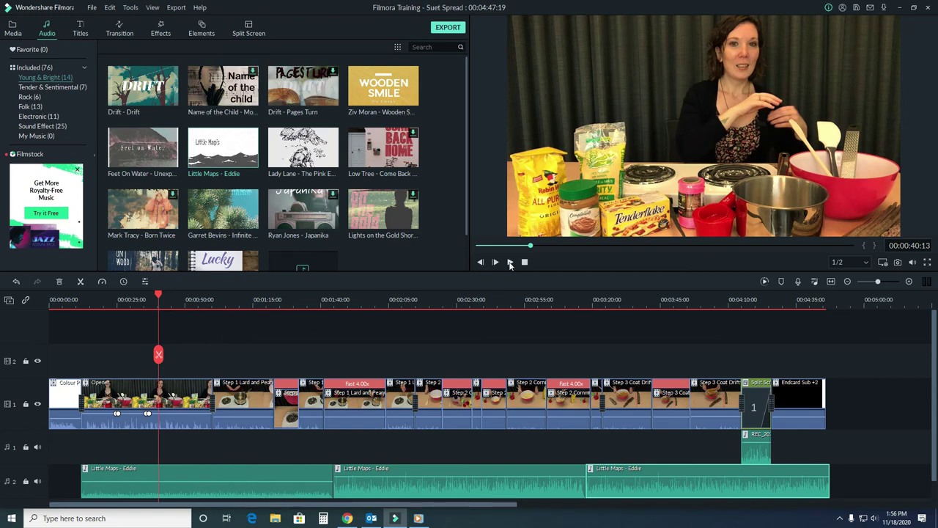
pyautogui.click(510, 263)
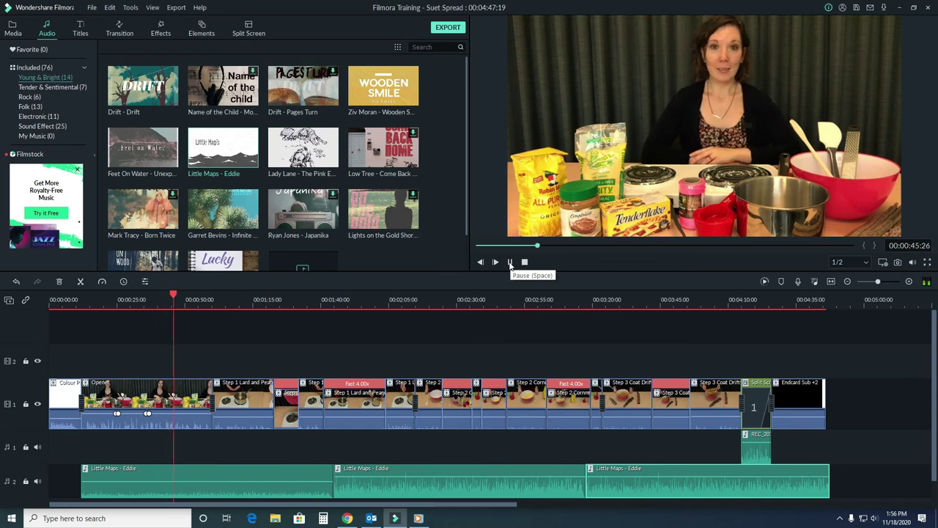
pyautogui.click(510, 263)
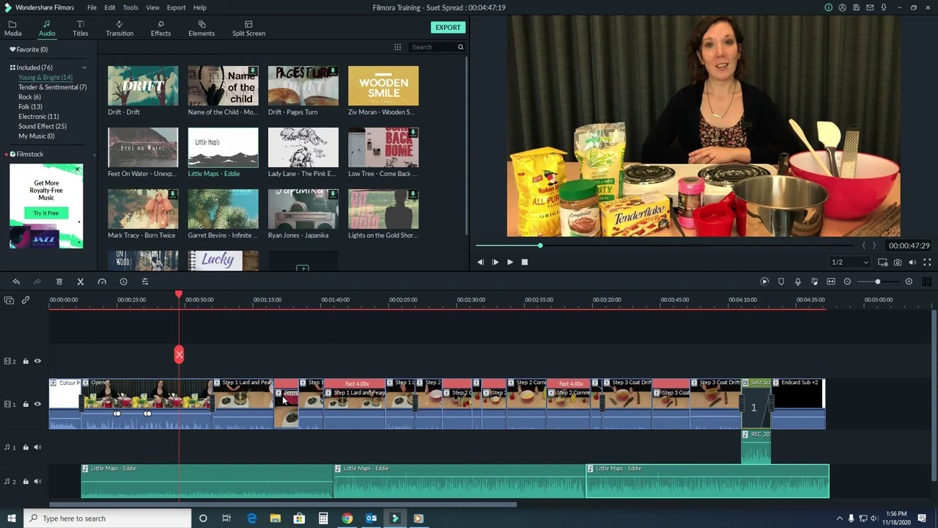
# Step: Add four volume keyframes near 00:01:30 on the first music clip and raise the section between the middle two
pyautogui.moveTo(268, 479)
pyautogui.click(264, 482)
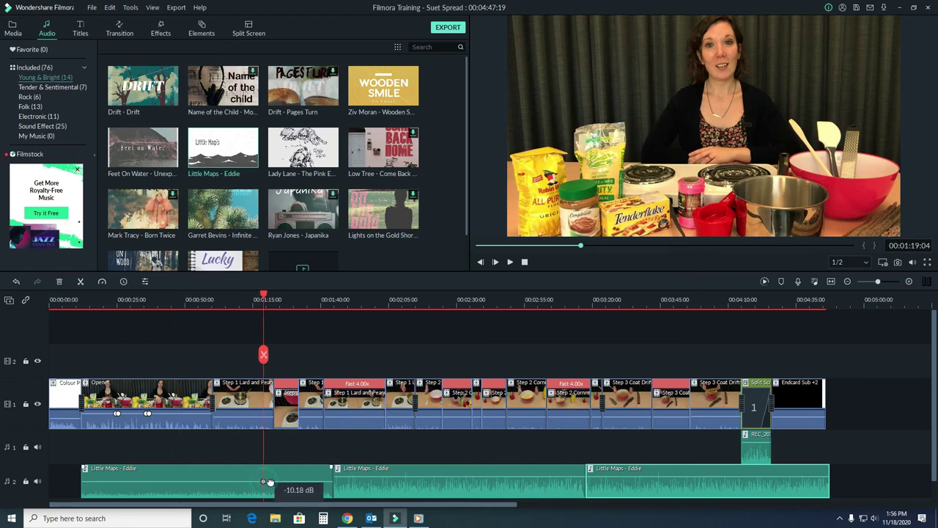
pyautogui.click(270, 482)
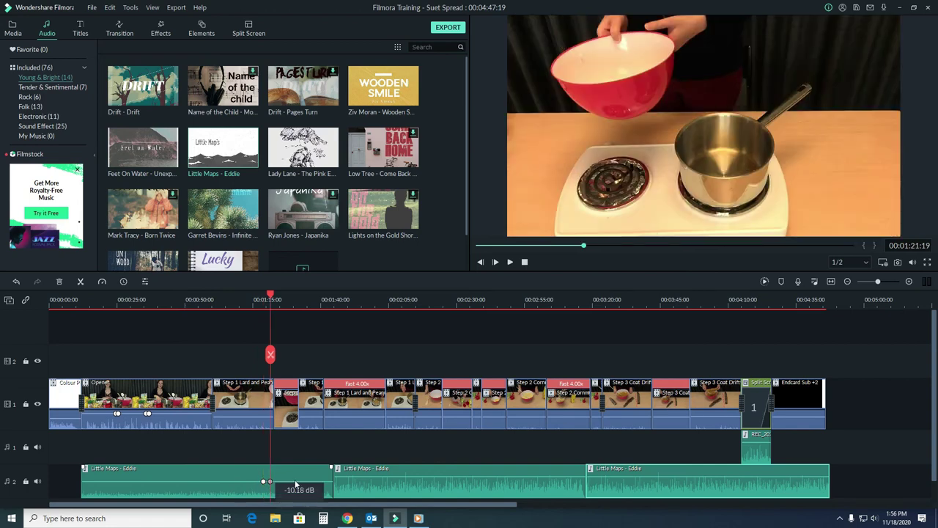
pyautogui.click(296, 482)
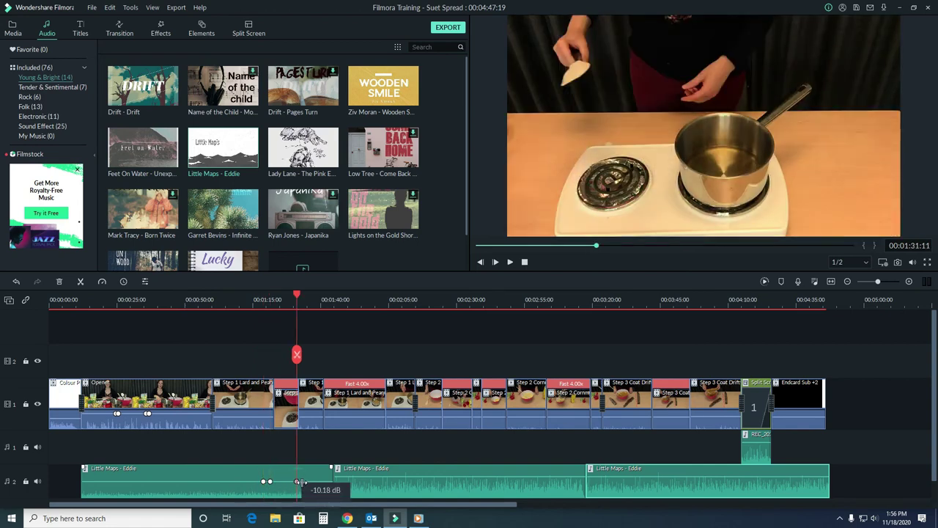
pyautogui.click(300, 482)
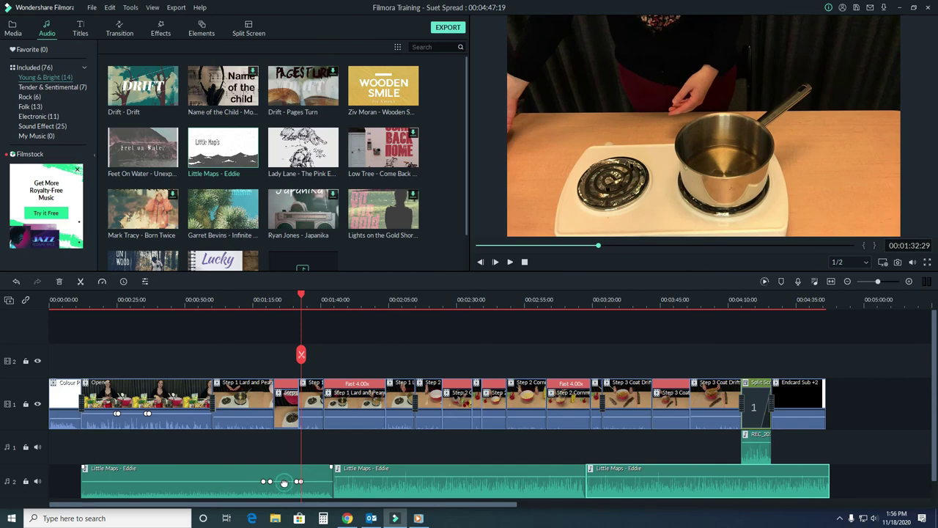
pyautogui.moveTo(283, 482); pyautogui.dragTo(285, 480)
# Step: Give the first Little Maps - Eddie clip a fade-in lasting until 00:00:18:19
pyautogui.click(183, 473)
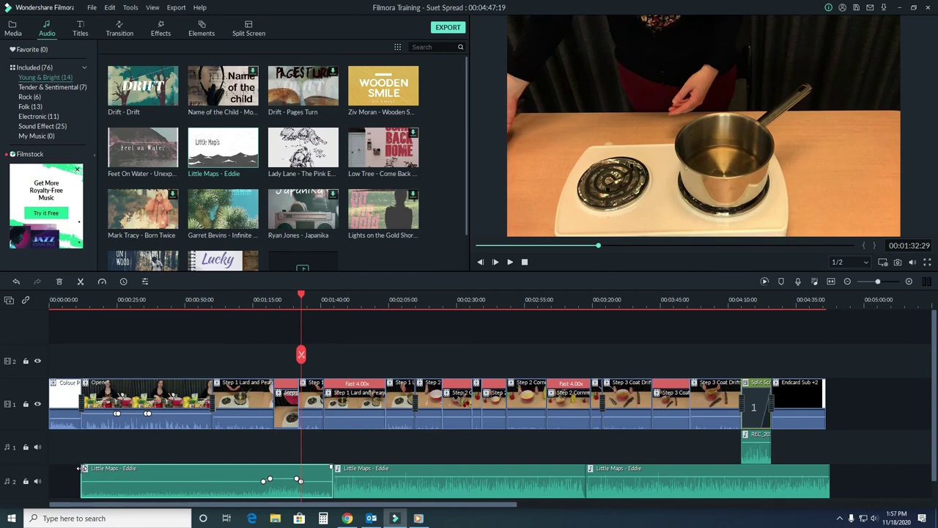
pyautogui.moveTo(83, 468); pyautogui.dragTo(91, 477)
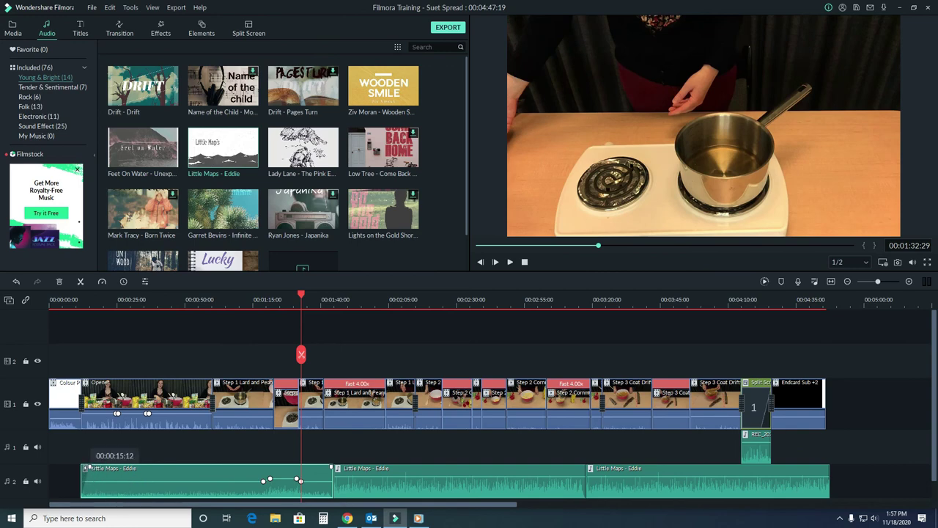
pyautogui.moveTo(83, 467)
pyautogui.mouseDown()
pyautogui.moveTo(98, 468)
pyautogui.moveTo(82, 467)
pyautogui.mouseUp()
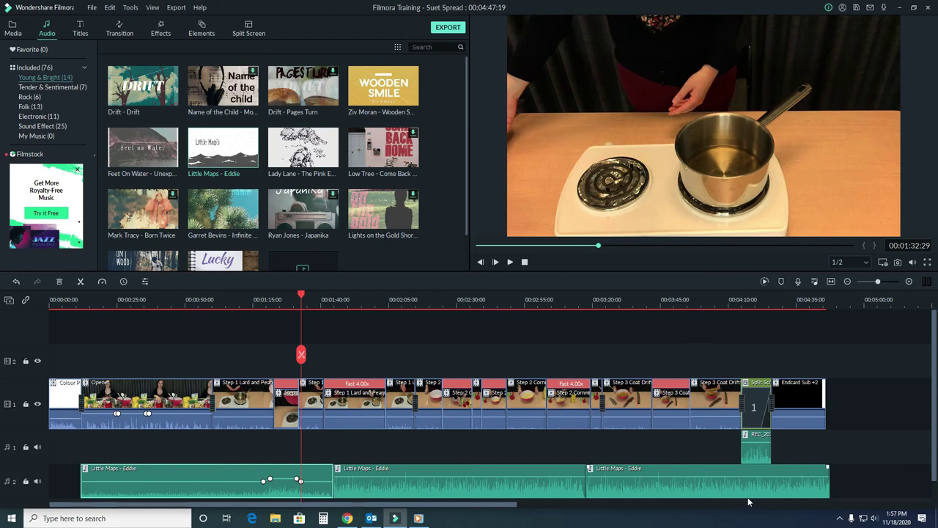
# Step: Add five volume keyframes near the last clip's end and lower the volume between the ending ones
pyautogui.moveTo(791, 476)
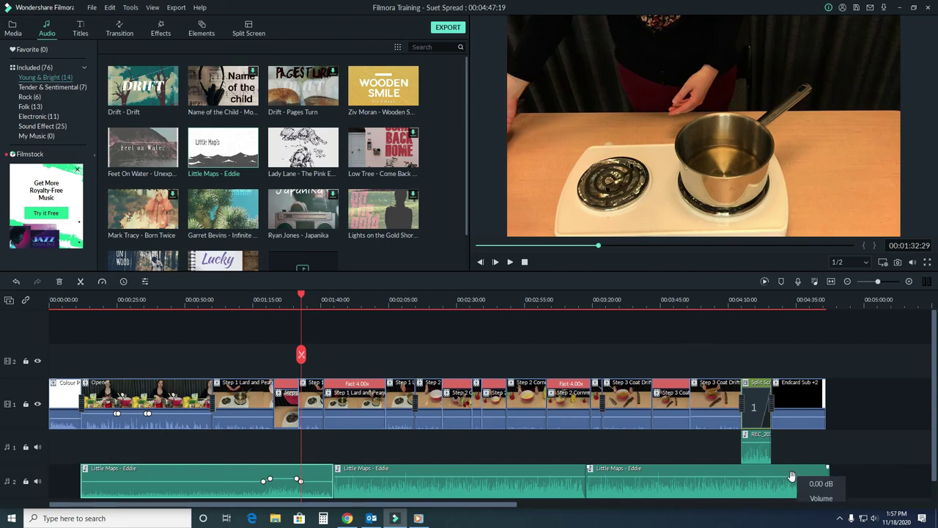
pyautogui.click(782, 476)
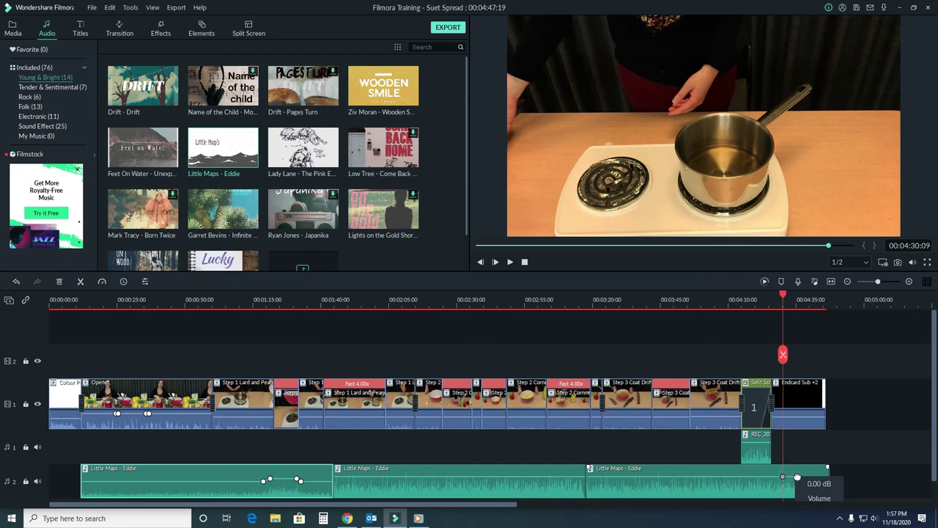
pyautogui.click(791, 476)
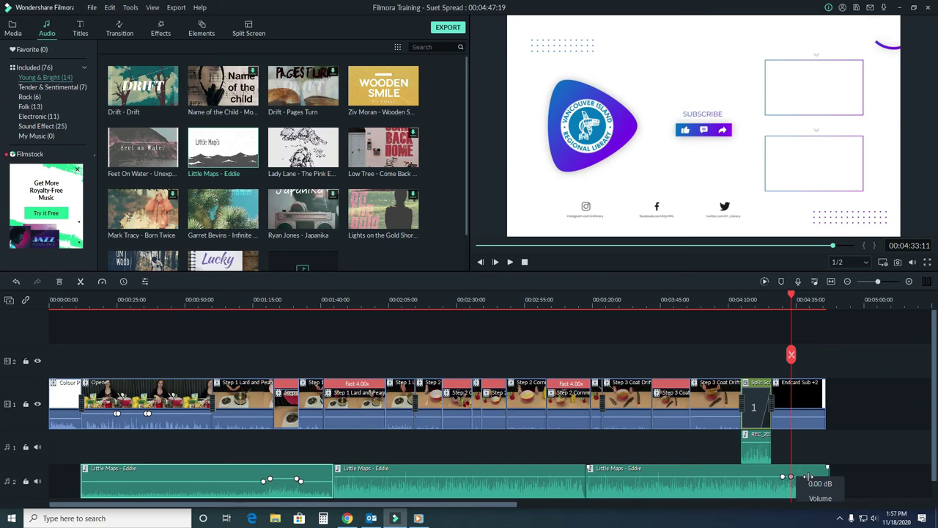
pyautogui.click(809, 477)
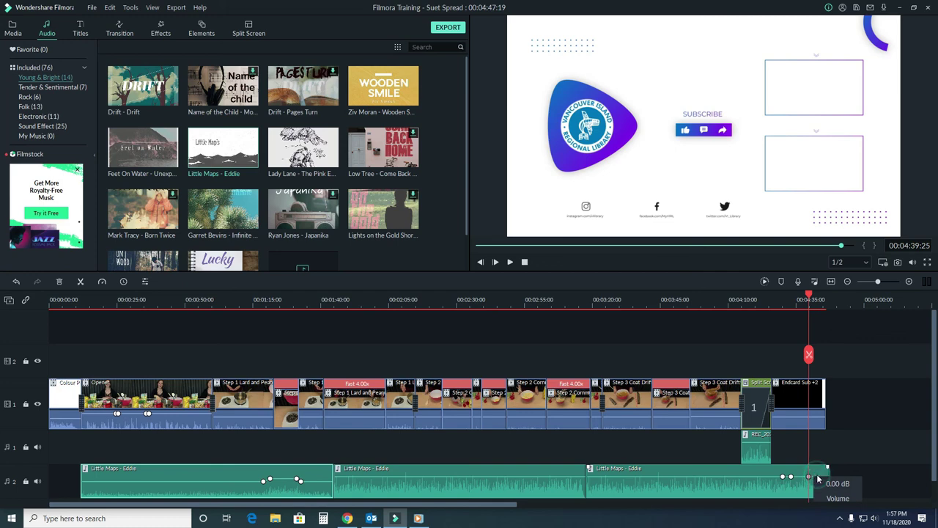
pyautogui.click(821, 477)
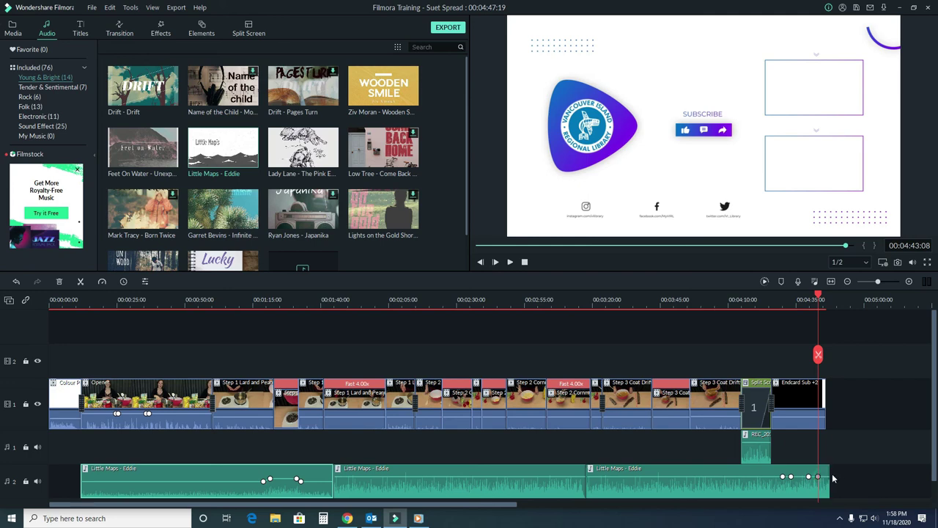
pyautogui.click(826, 477)
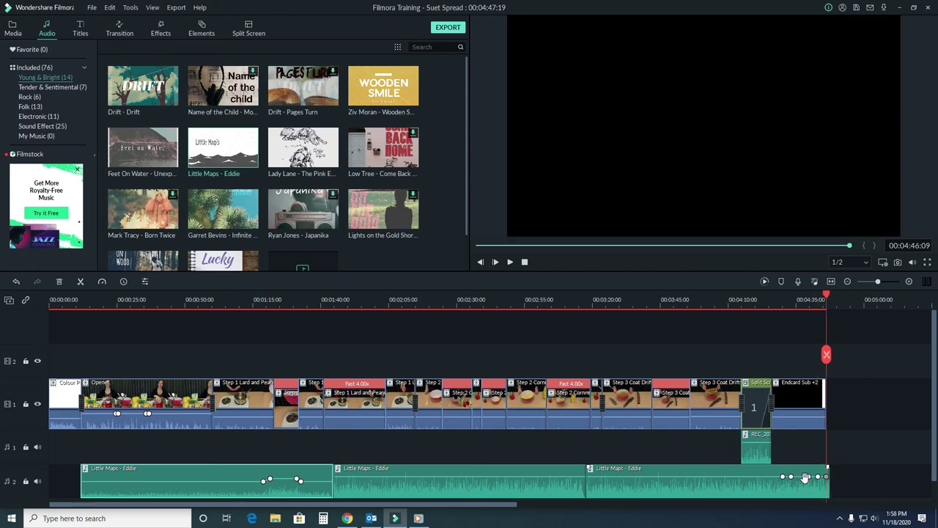
pyautogui.moveTo(802, 478)
pyautogui.mouseDown()
pyautogui.moveTo(794, 482)
pyautogui.moveTo(819, 484)
pyautogui.mouseUp()
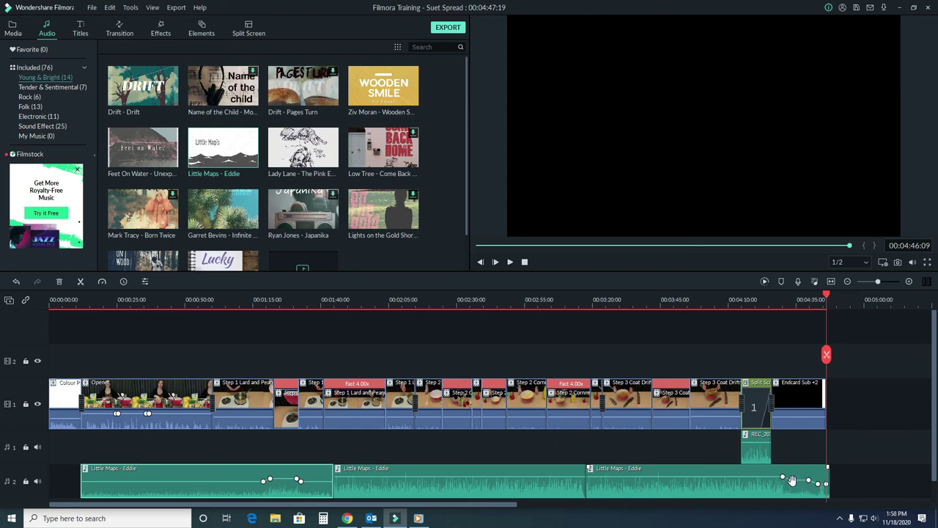
# Step: Play back the ending, pull a keyframe down to -9.21 dB, and add keyframes to ease the fade-out
pyautogui.moveTo(824, 296); pyautogui.dragTo(782, 309)
pyautogui.press('space')
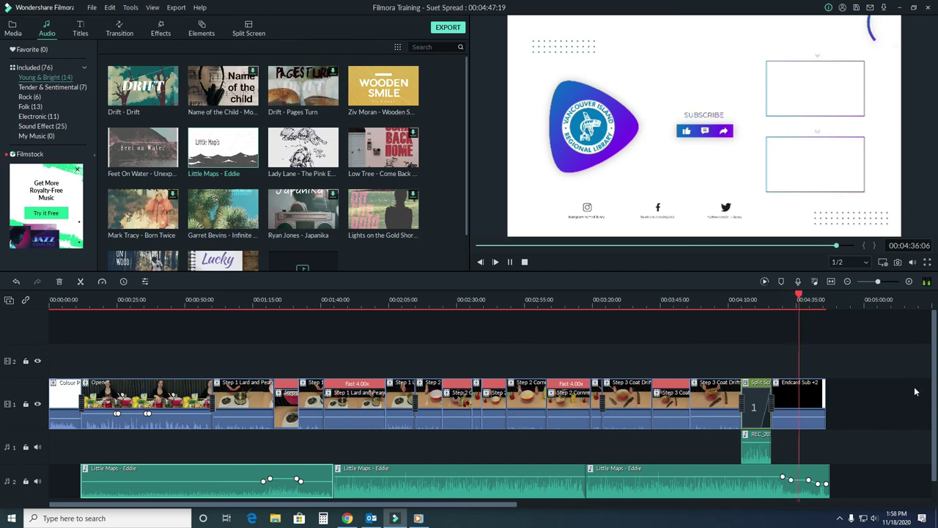
pyautogui.press('space')
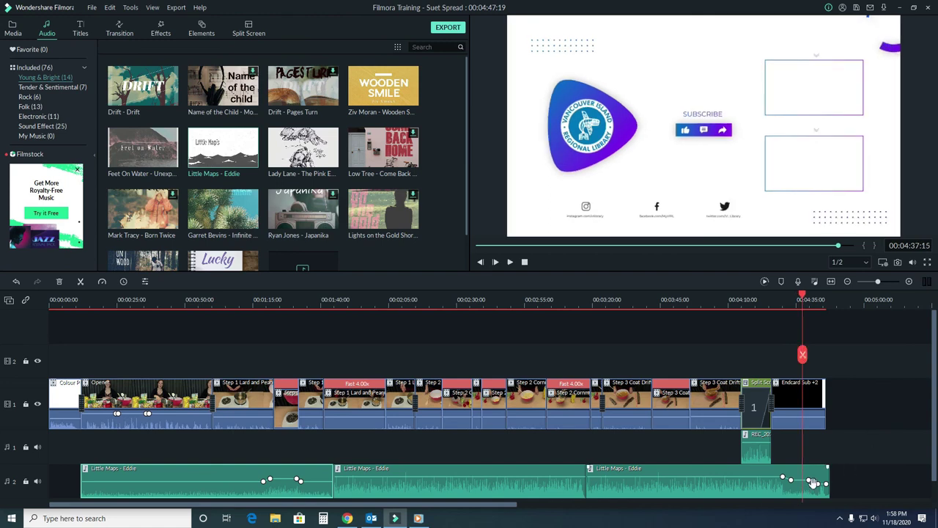
pyautogui.moveTo(805, 480); pyautogui.dragTo(807, 484)
pyautogui.click(826, 484)
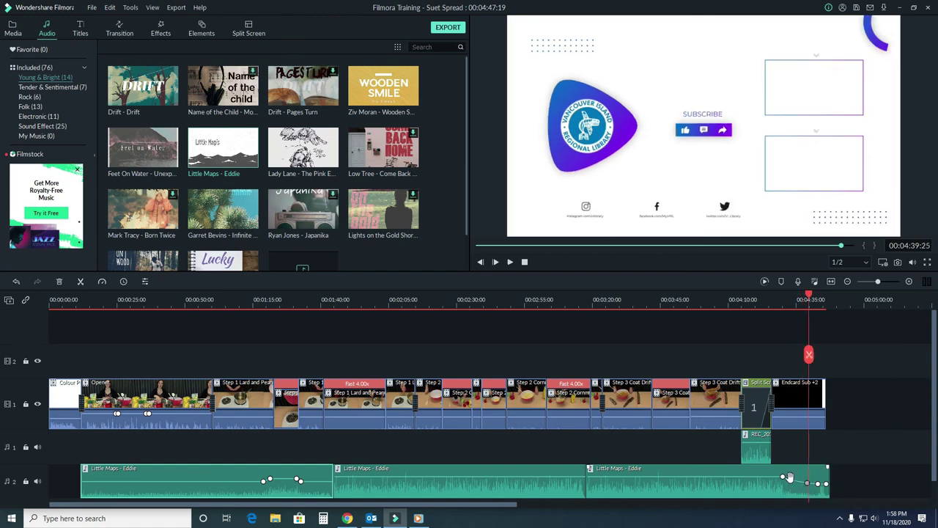
pyautogui.click(818, 483)
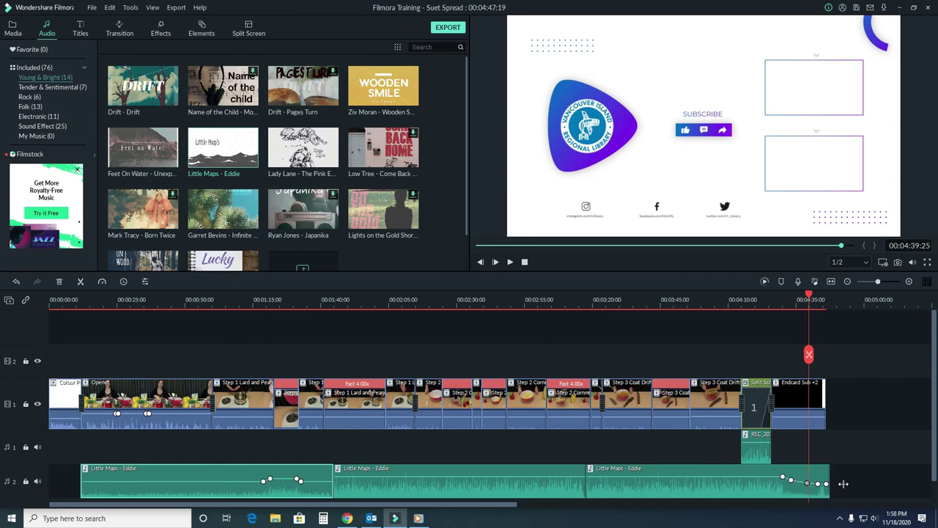